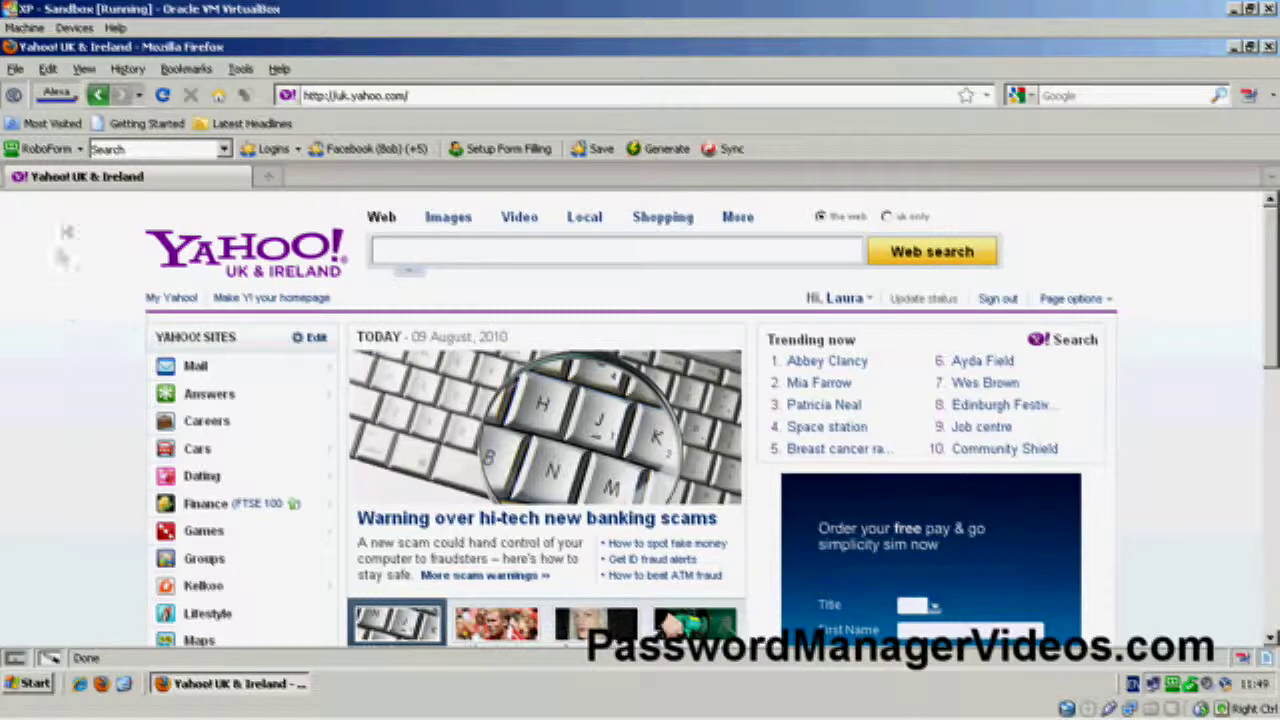
Step: Open RoboForm's toolbar menu over the Yahoo page in Firefox
left_click(40, 148)
mouse_move(40, 172)
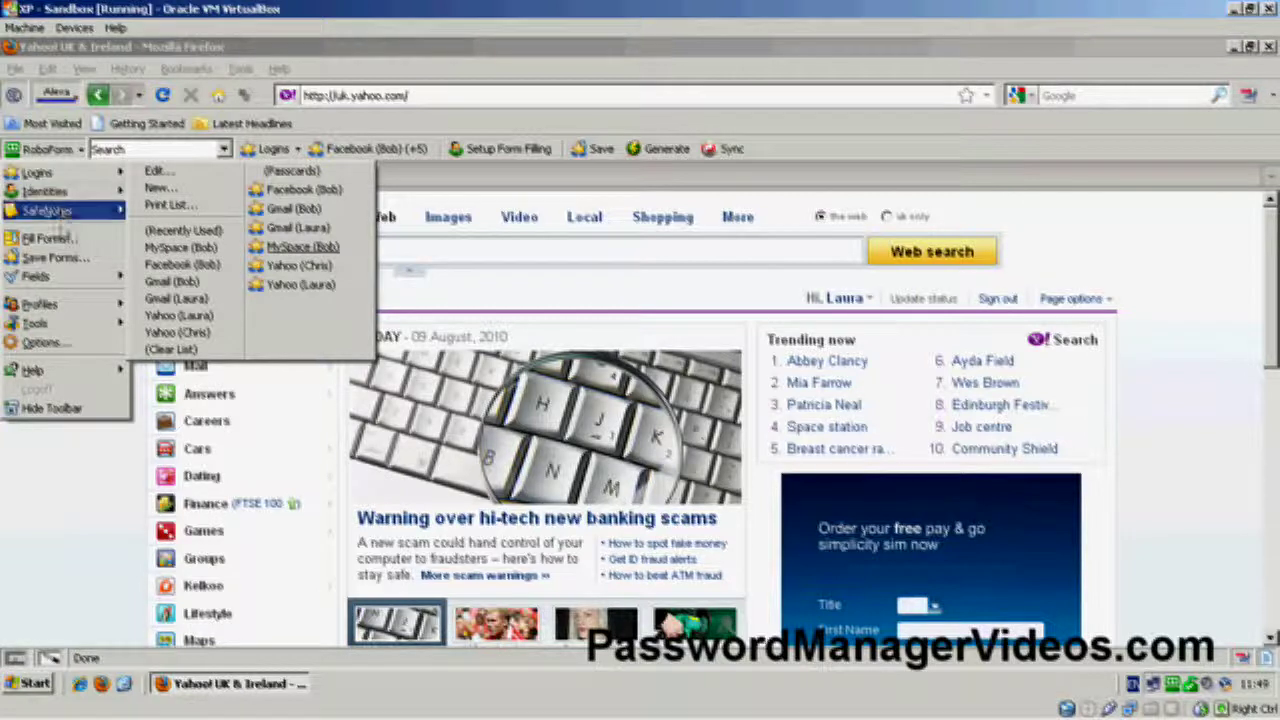
Step: Open RoboForm Options and switch to its Security page
left_click(40, 343)
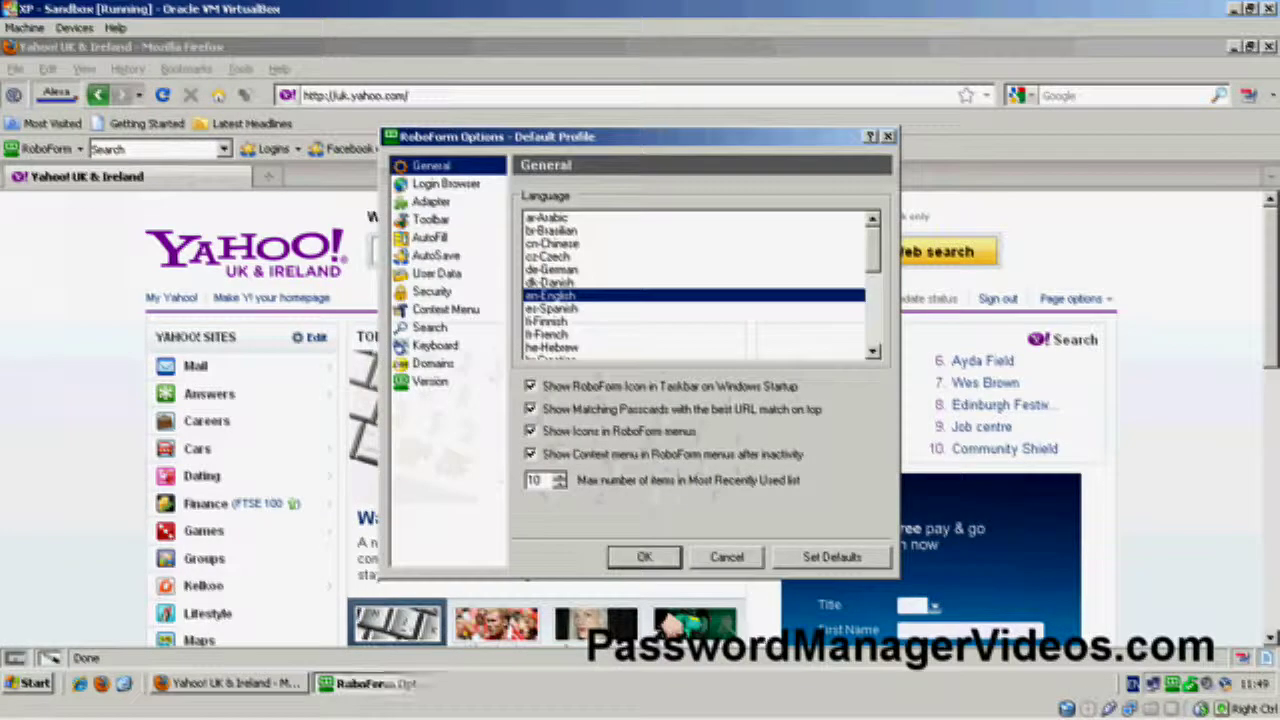
left_click(432, 292)
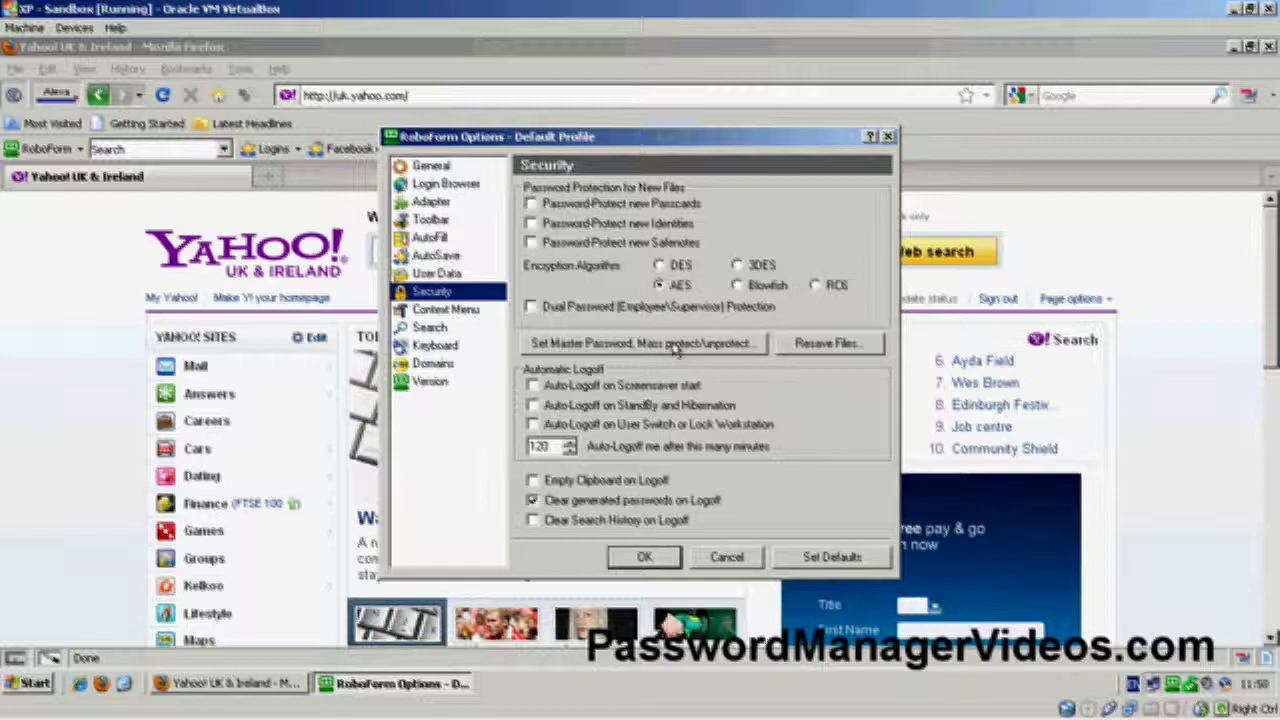
Step: Try setting a three-character master password with Protect All selected
left_click(675, 345)
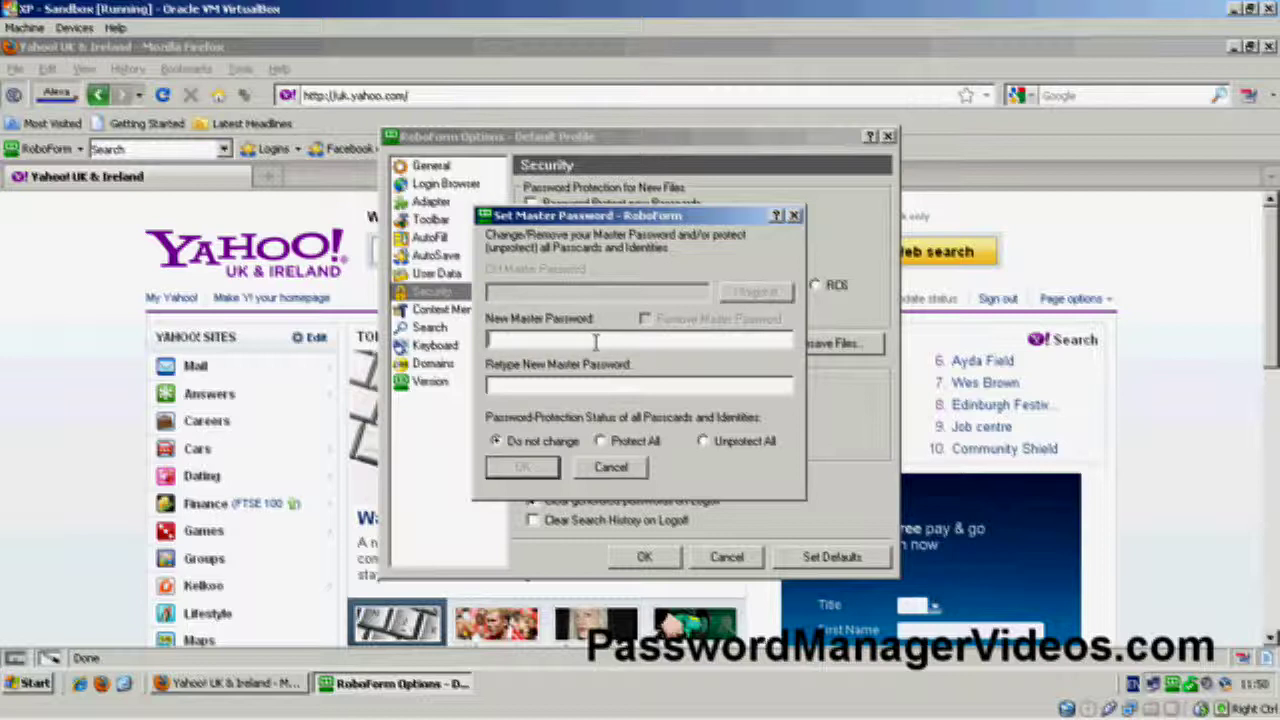
type("•••")
key("Tab")
type("•••")
left_click(601, 442)
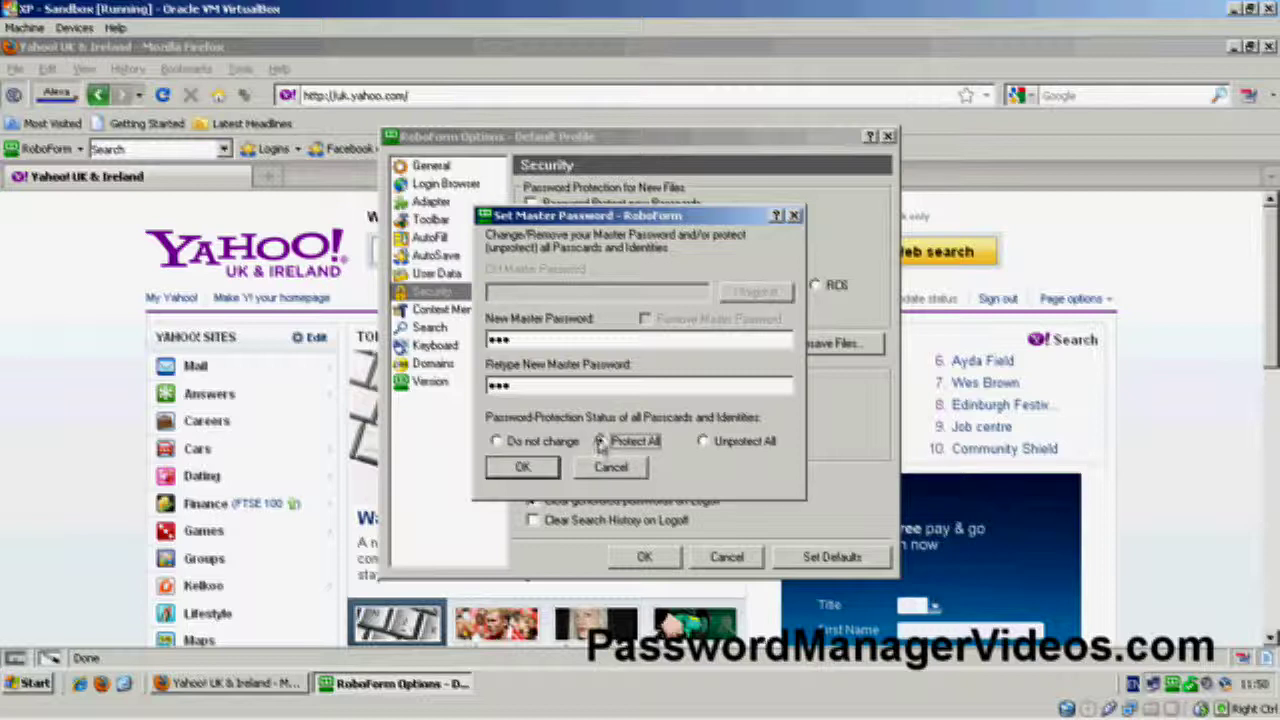
left_click(527, 469)
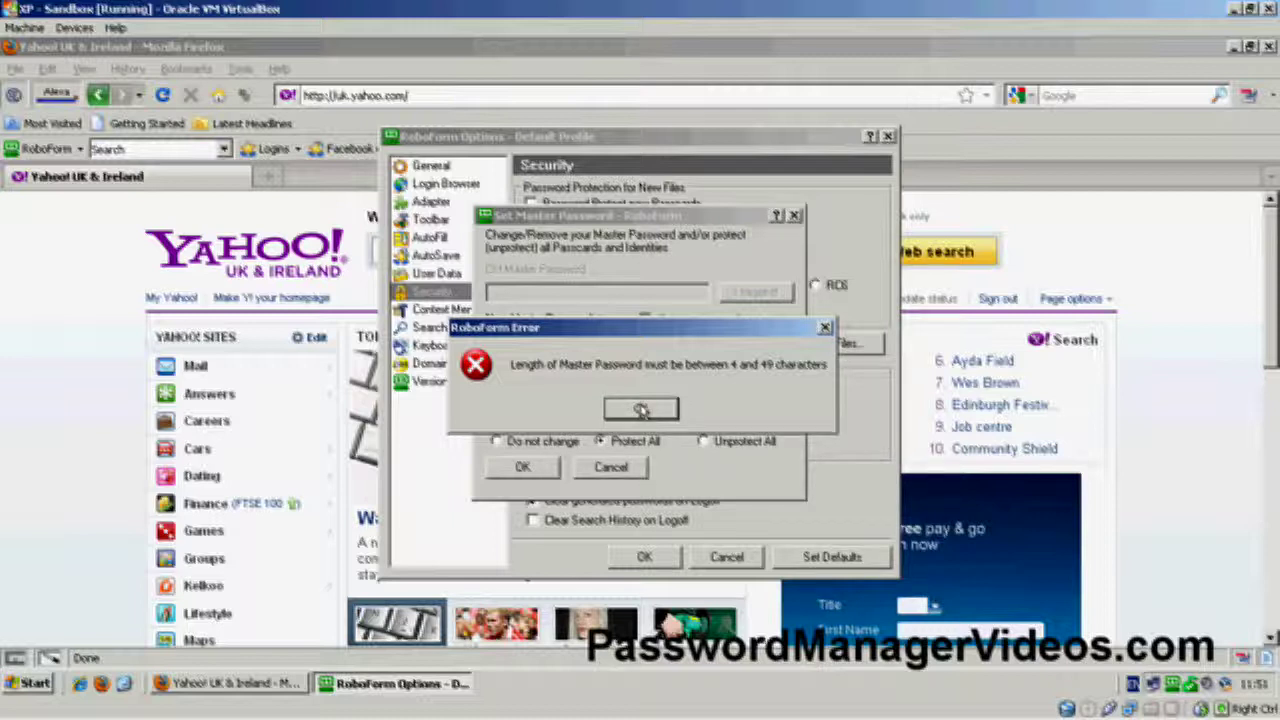
Step: Set a six-character master password instead, accept protecting all Passcards and Identities, and close Options
left_click(640, 409)
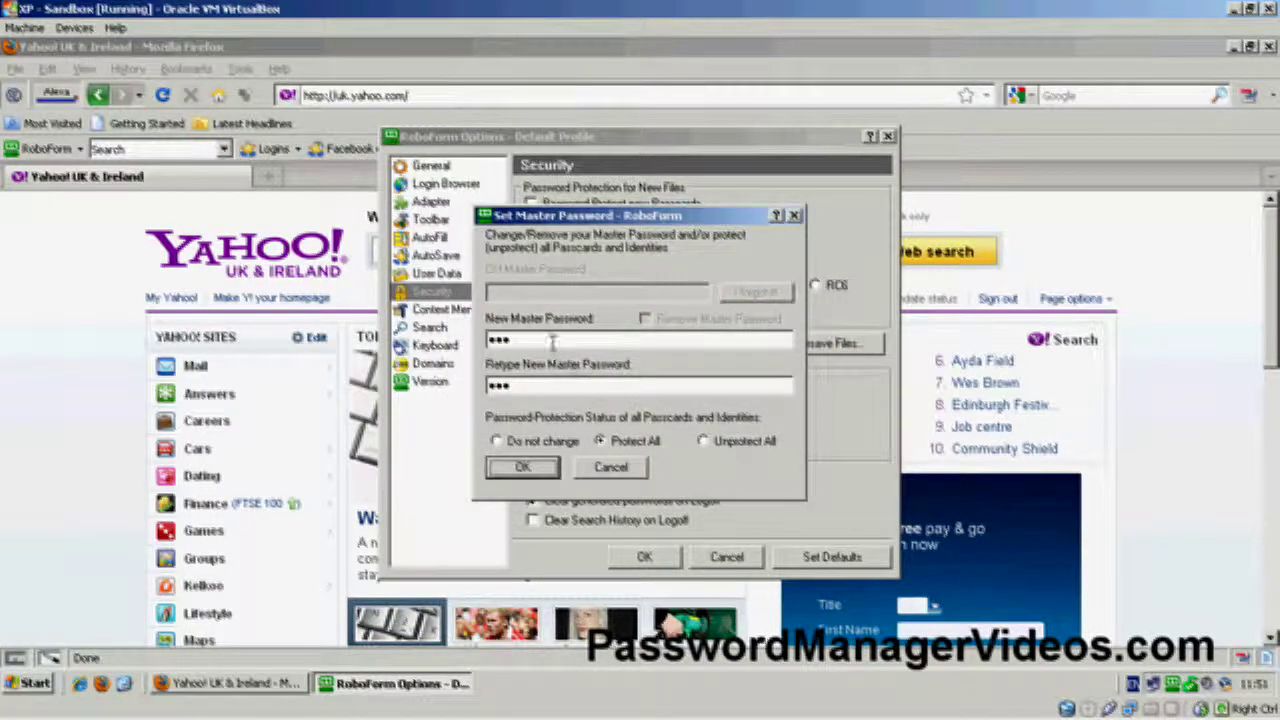
key("BackSpace")
key("BackSpace")
key("BackSpace")
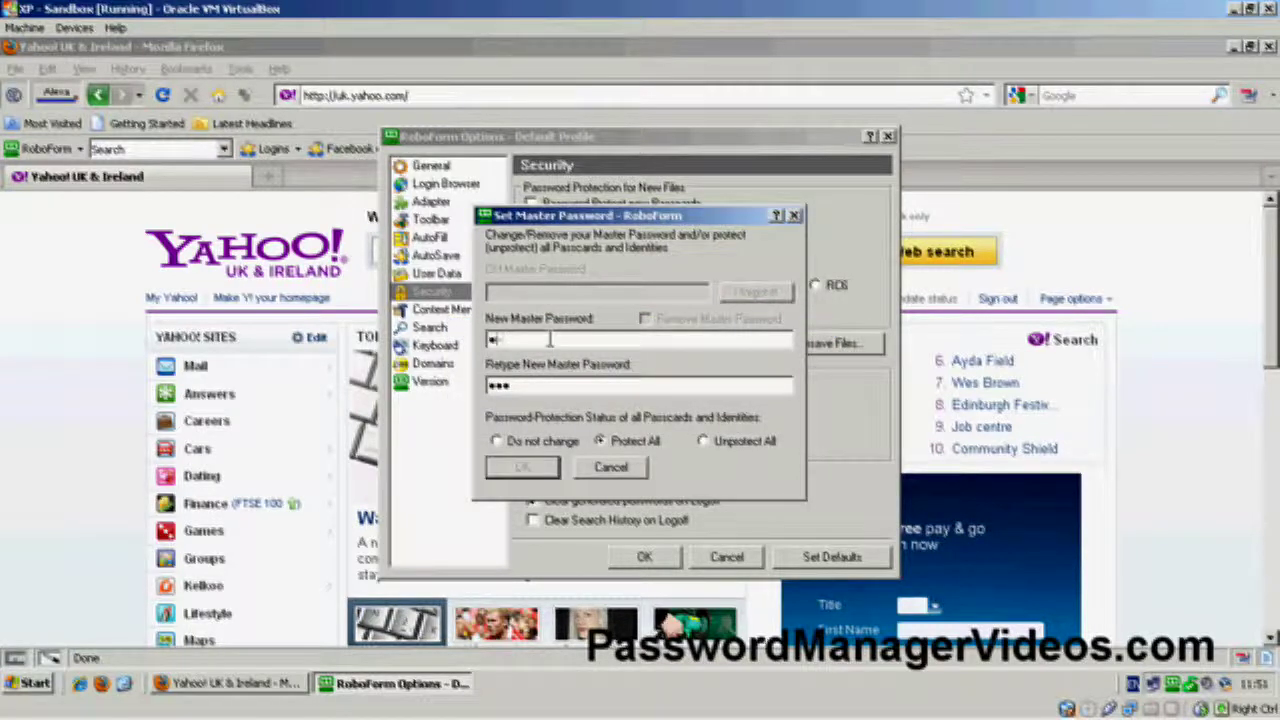
type("******")
key("Tab")
type("******")
left_click(530, 468)
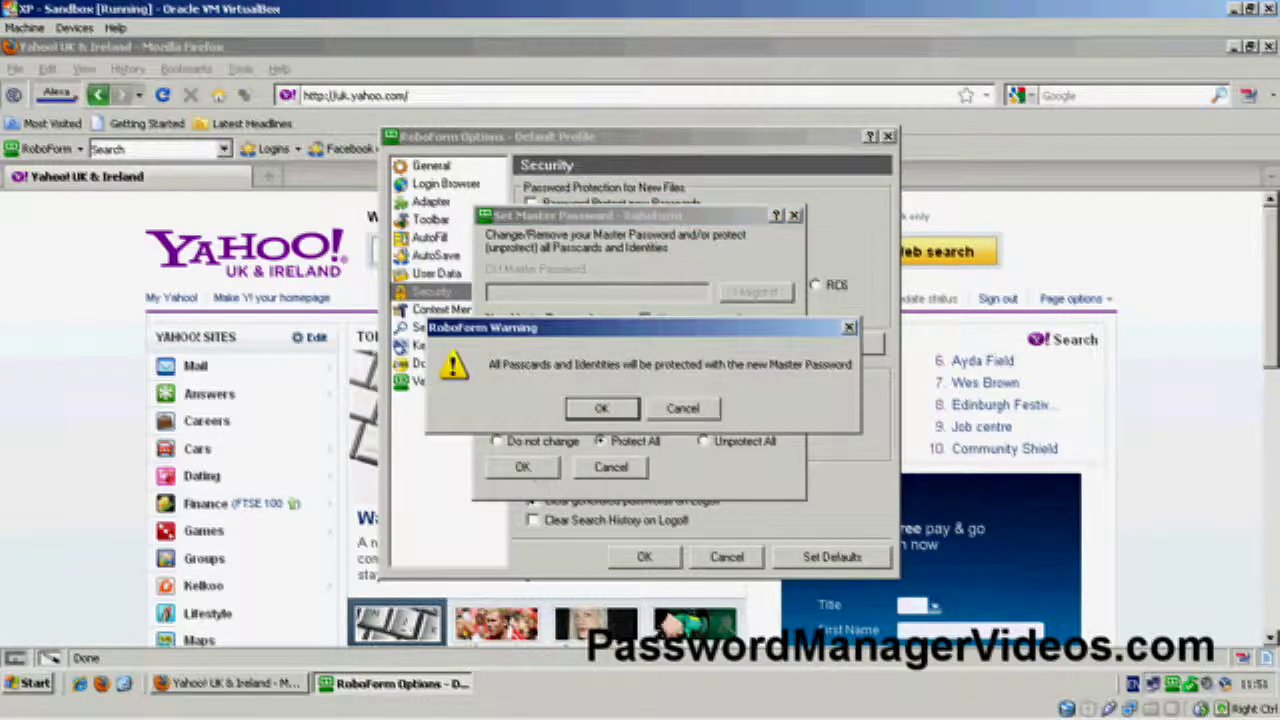
left_click(603, 409)
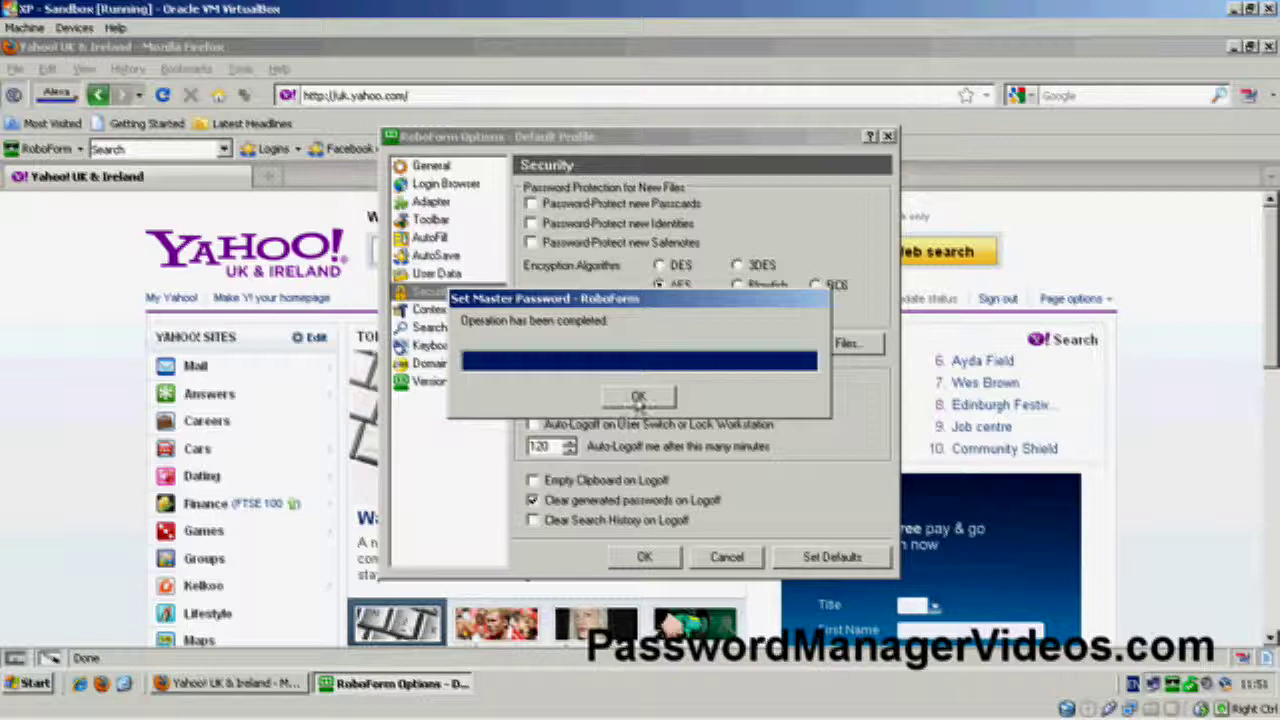
left_click(638, 398)
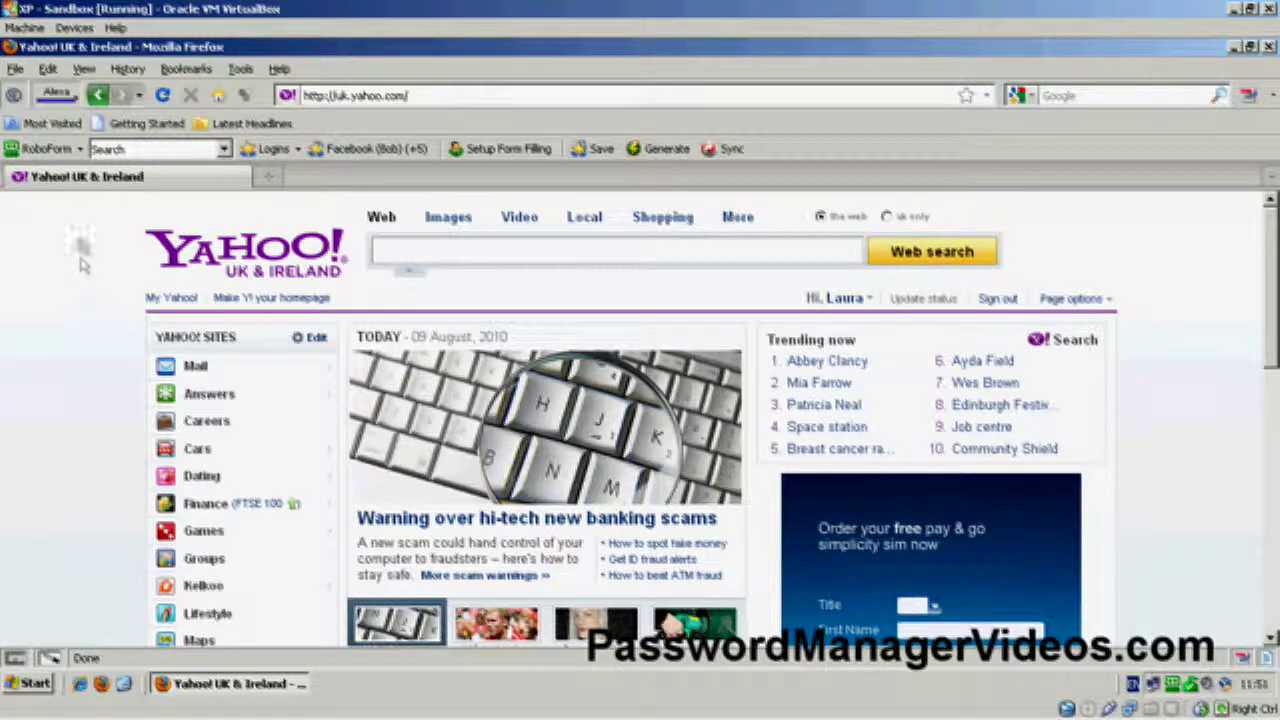
Step: Log in with the Facebook passcard from RoboForm's Logins list in the same window
left_click(72, 149)
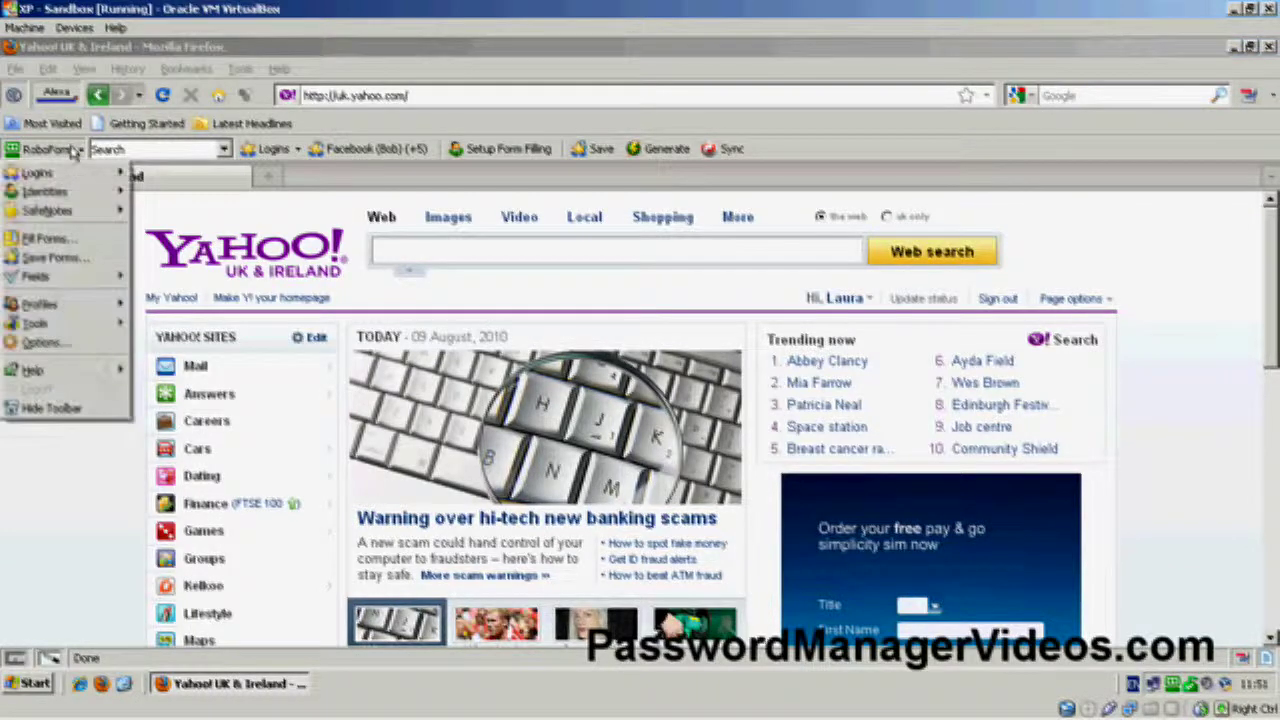
mouse_move(40, 172)
mouse_move(155, 172)
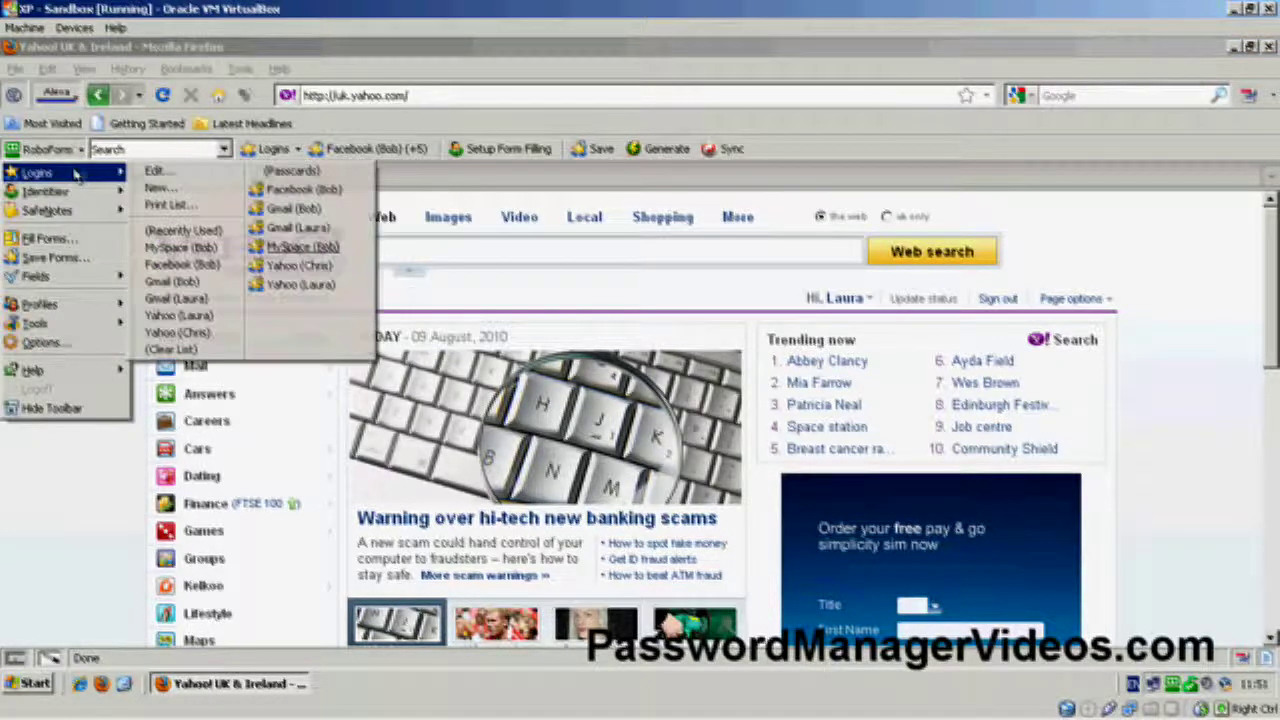
right_click(295, 192)
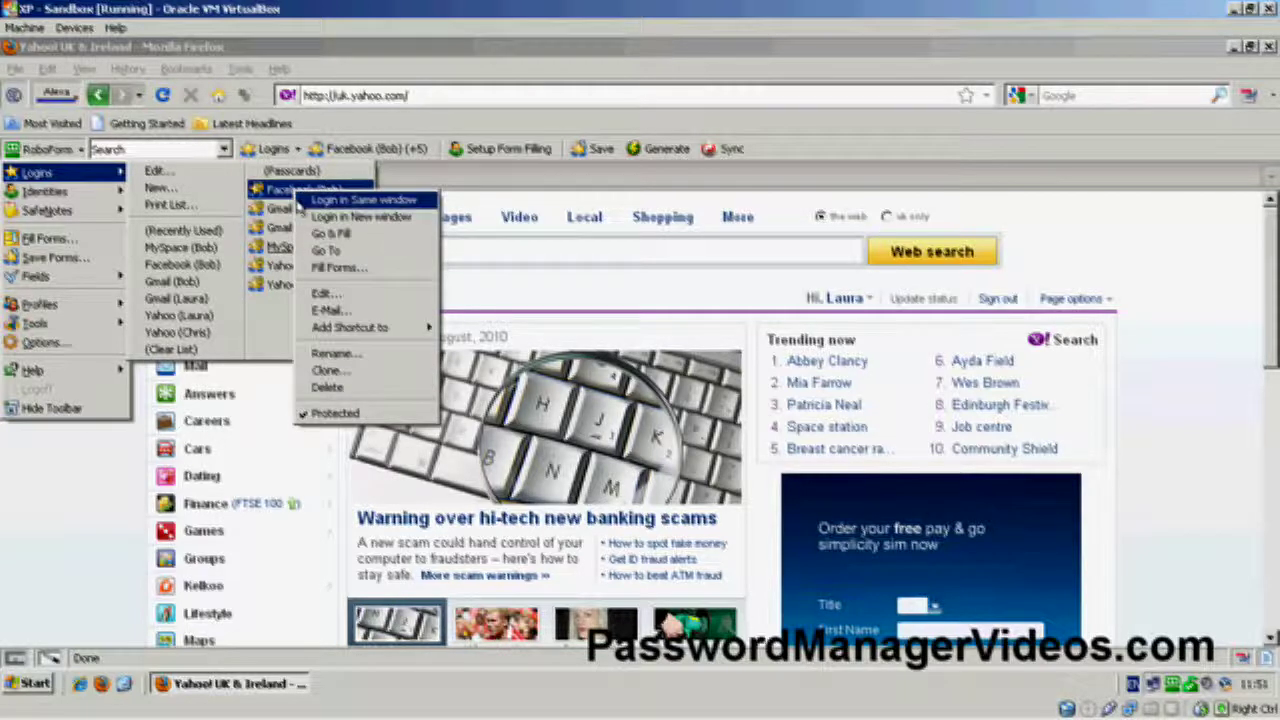
left_click(290, 197)
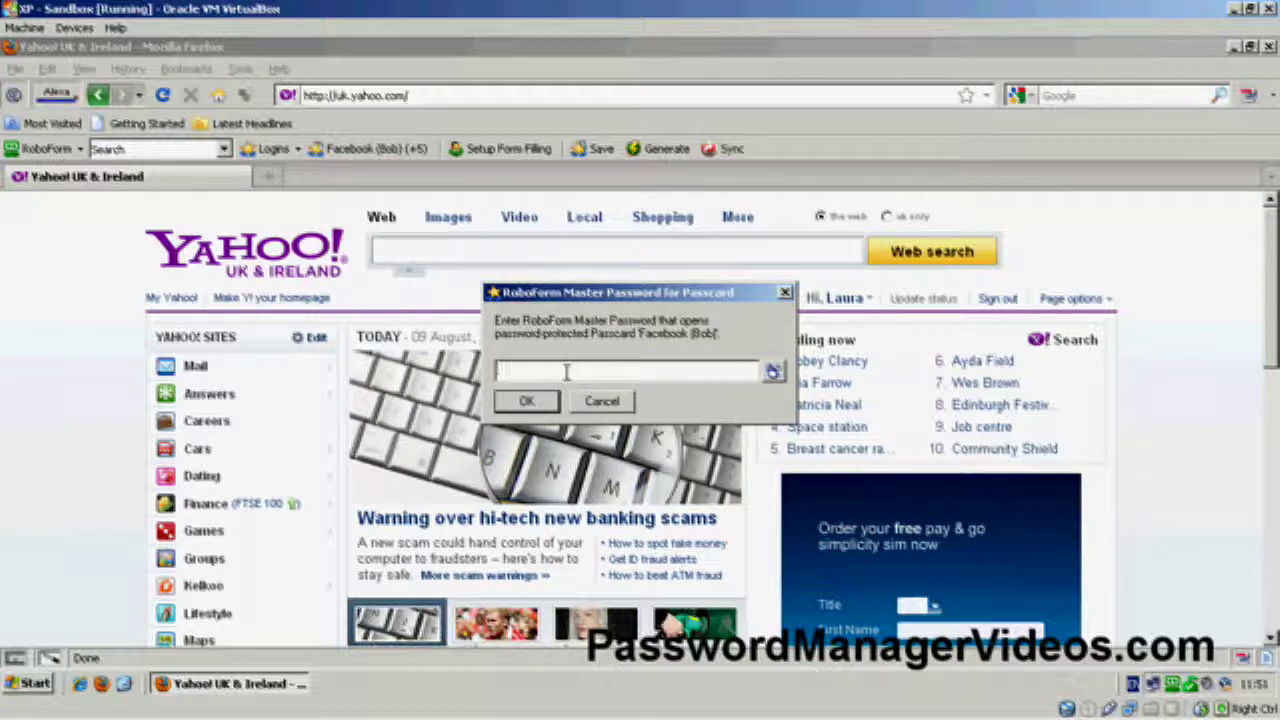
Step: Clear the typed password and enter the master password with RoboForm's on-screen keyboard
type("******")
key("BackSpace")
key("BackSpace")
key("BackSpace")
key("BackSpace")
key("BackSpace")
key("BackSpace")
left_click(773, 372)
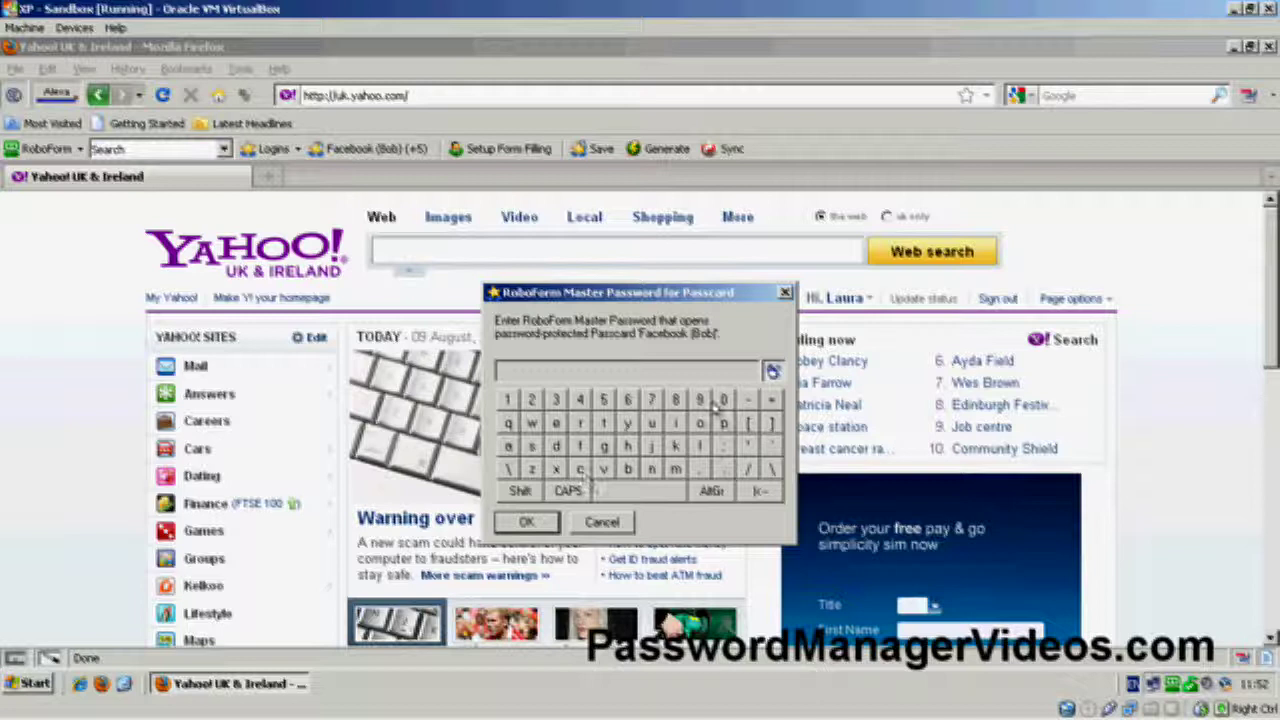
left_click(628, 470)
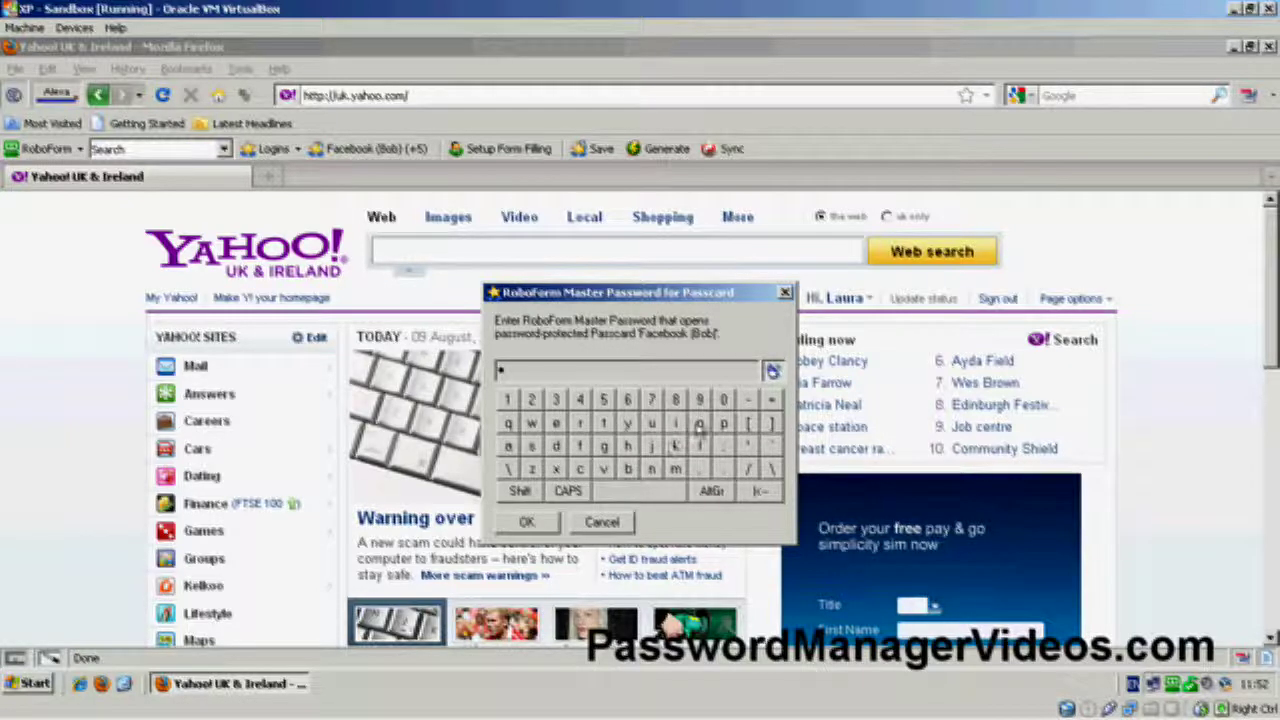
left_click(628, 470)
left_click(628, 470)
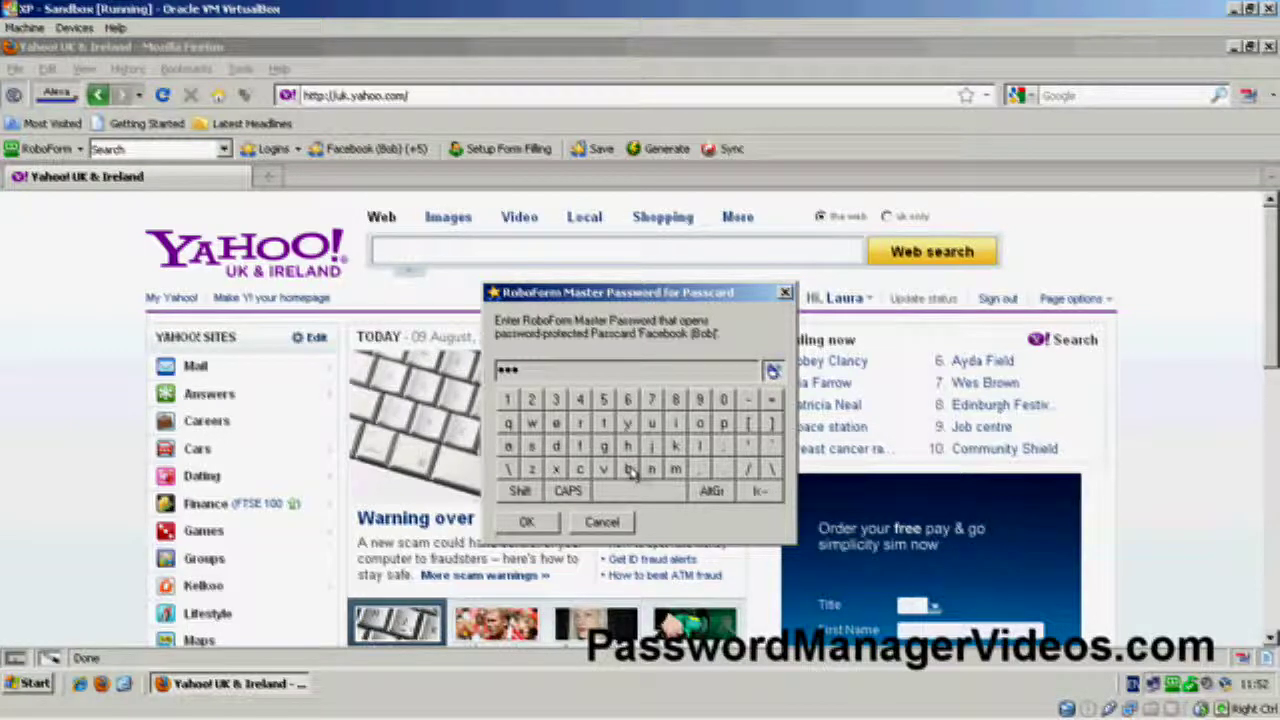
left_click(628, 470)
left_click(628, 424)
Step: Confirm the master password to complete the Facebook login, then reopen RoboForm's command list
left_click(528, 523)
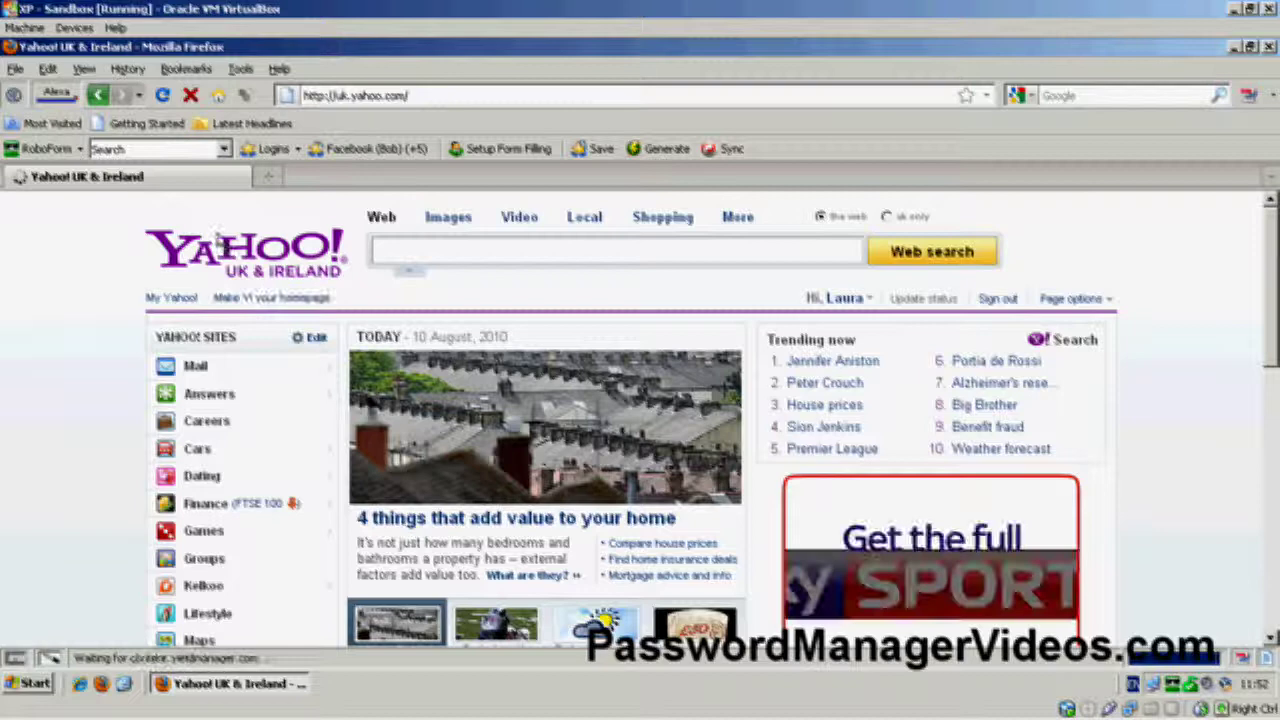
left_click(45, 148)
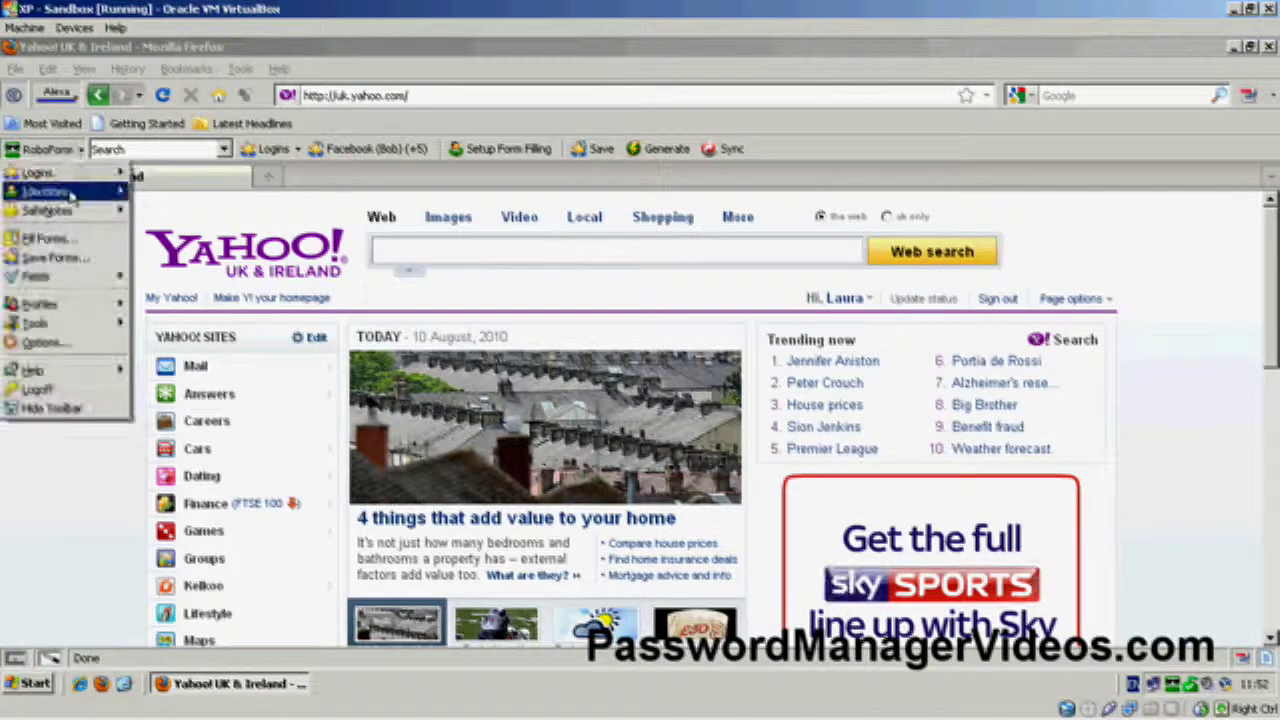
Step: Reopen RoboForm Options on the Security page
left_click(72, 345)
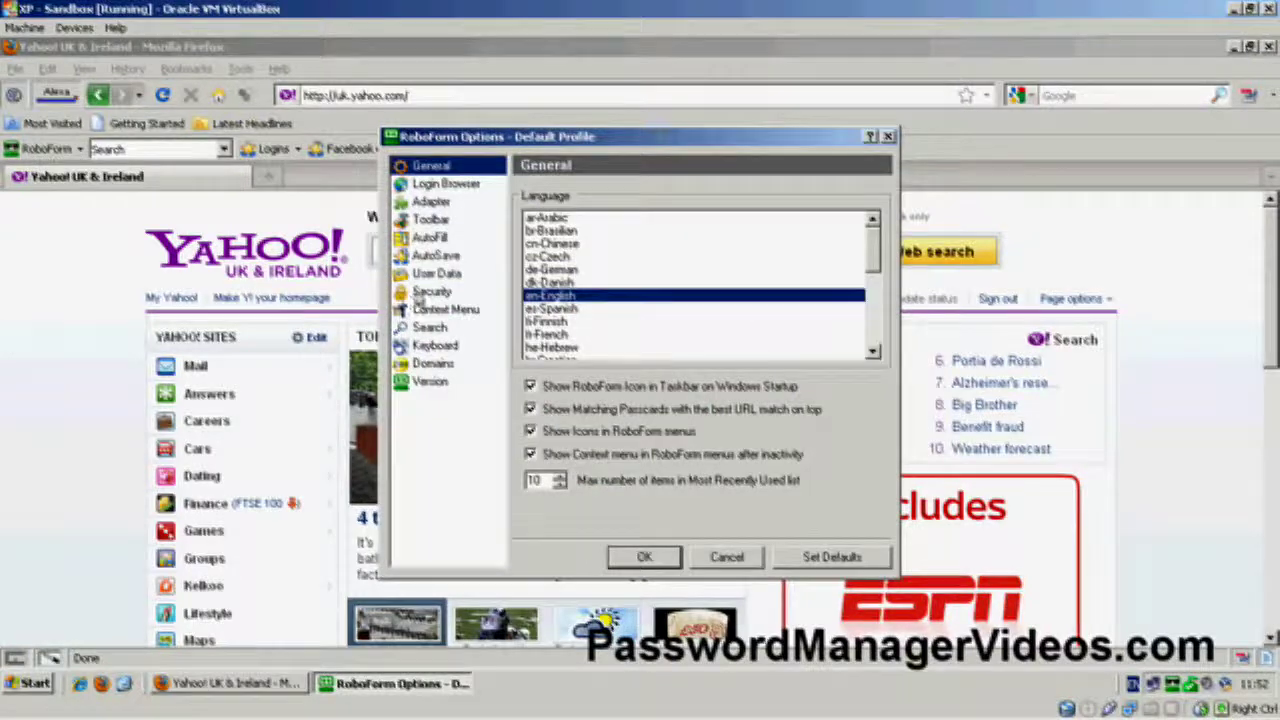
left_click(430, 292)
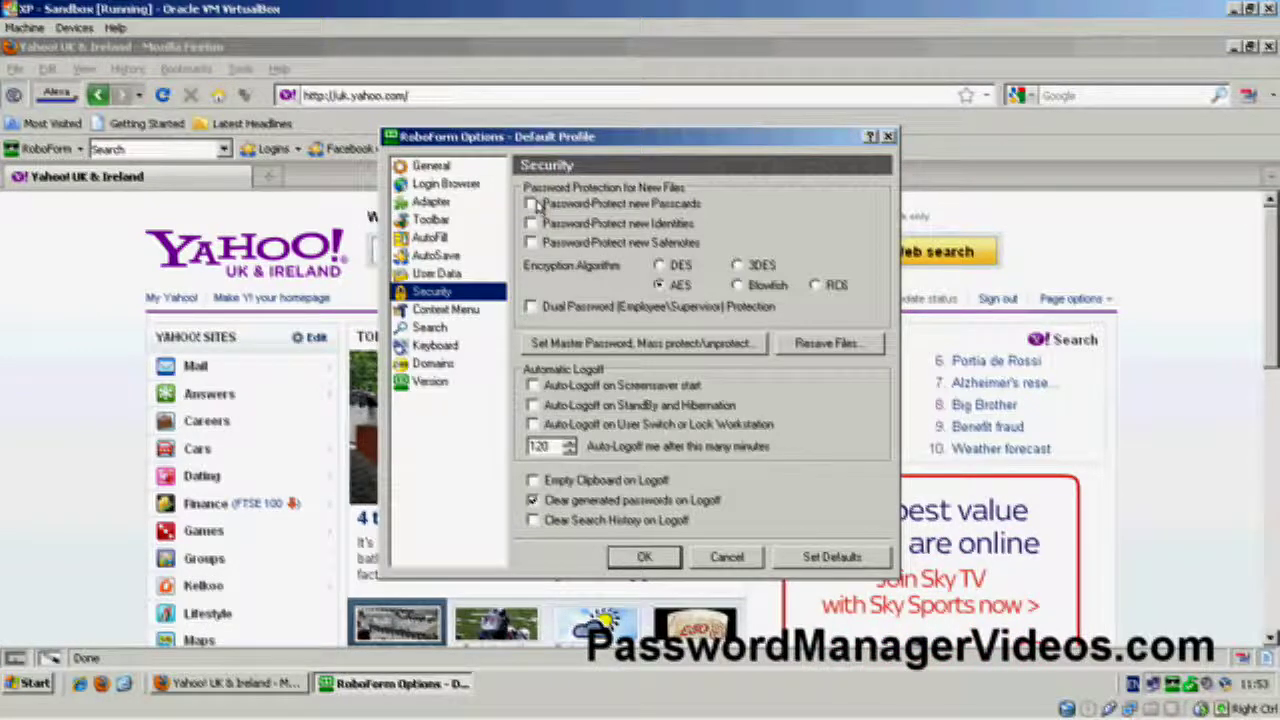
Step: Turn on password protection for new Passcards, Identities and Safenotes
left_click(531, 204)
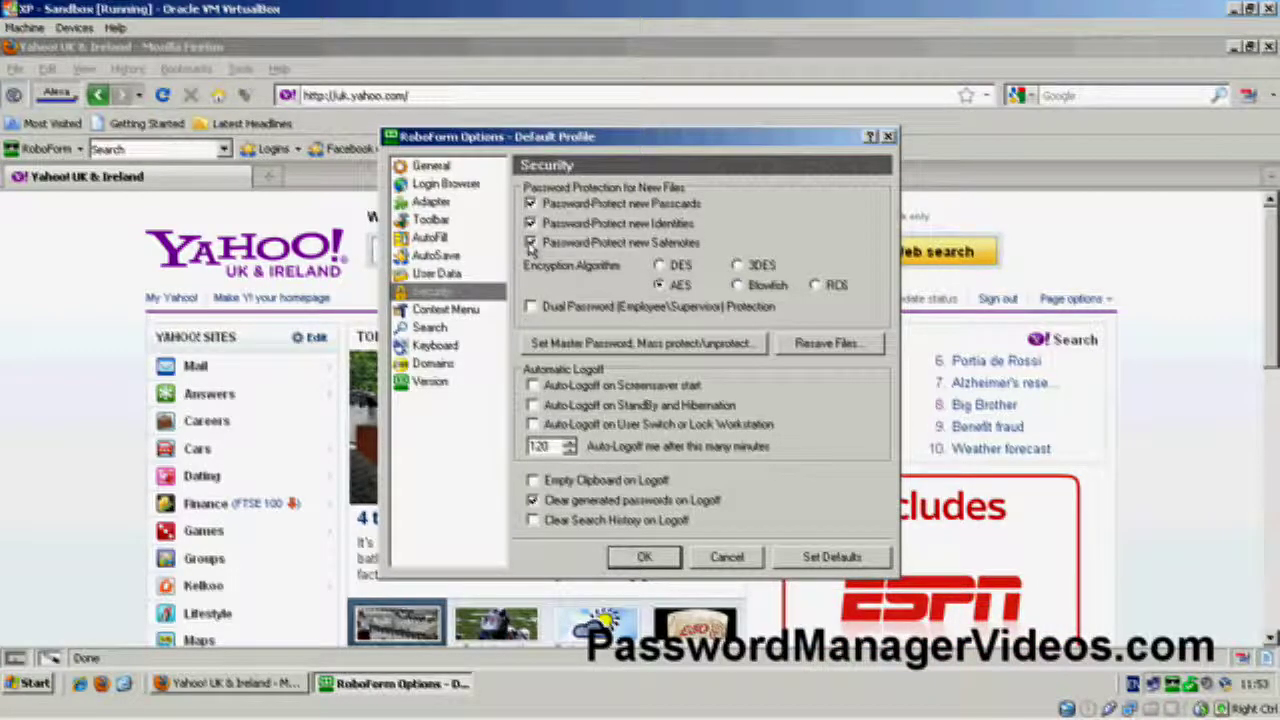
left_click(531, 244)
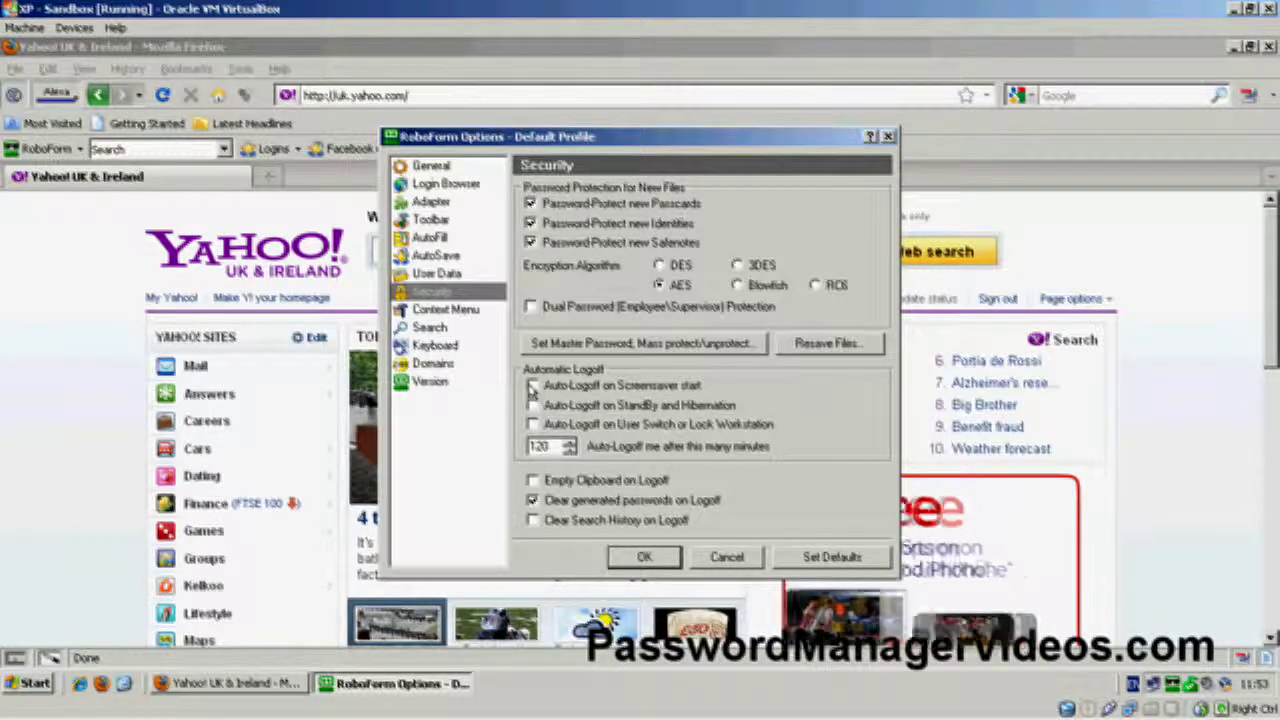
Step: Enable auto-logoff on screensaver, standby and user switch after 30 minutes, leaving search-history clearing off
left_click(531, 390)
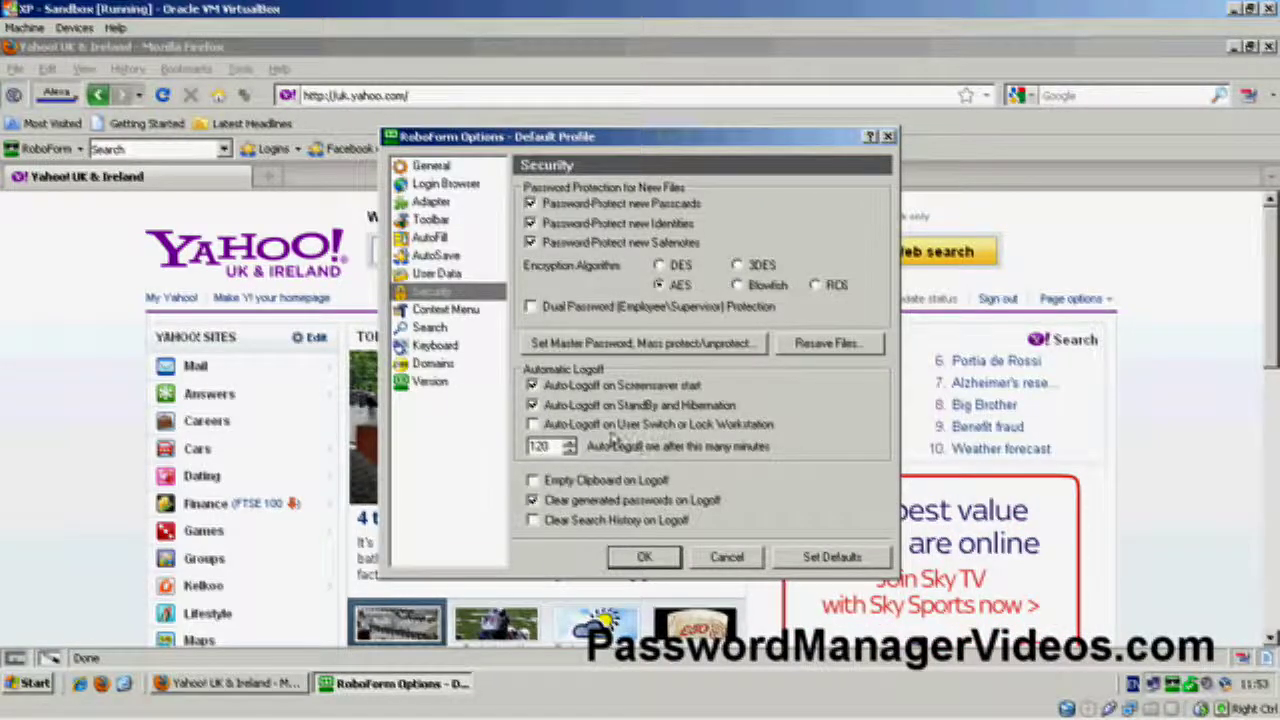
left_click(533, 425)
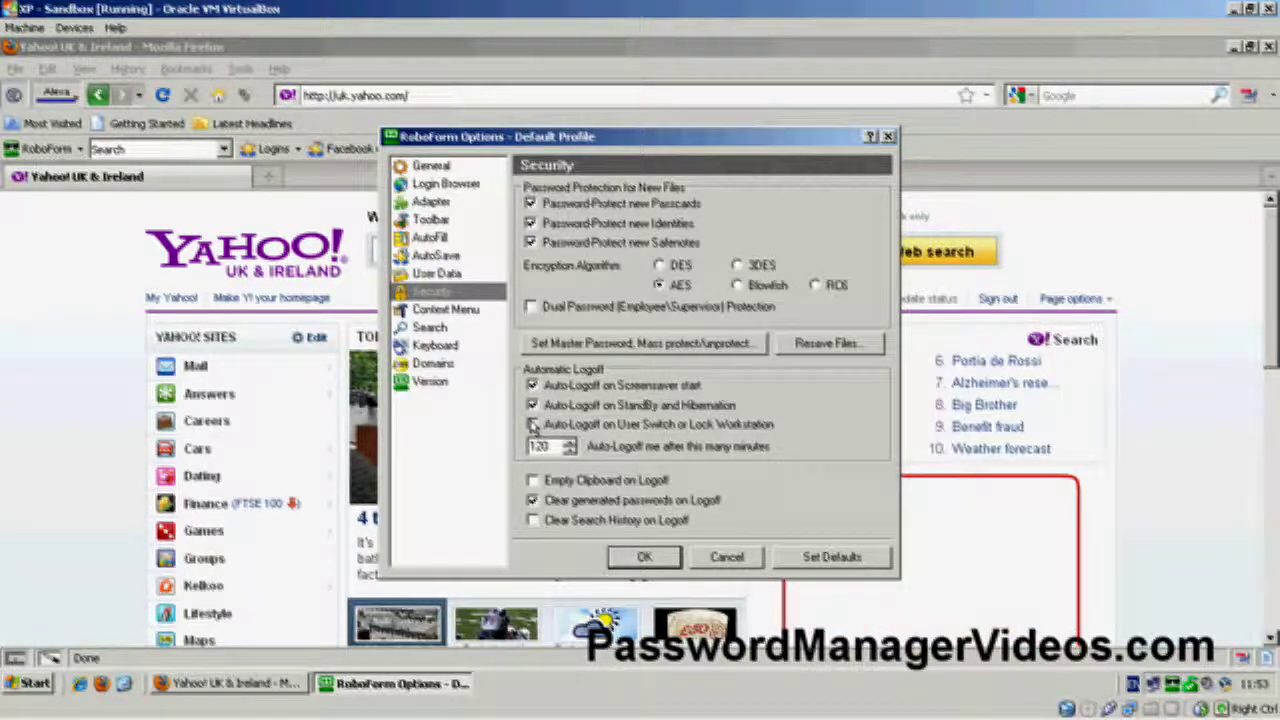
left_click(533, 424)
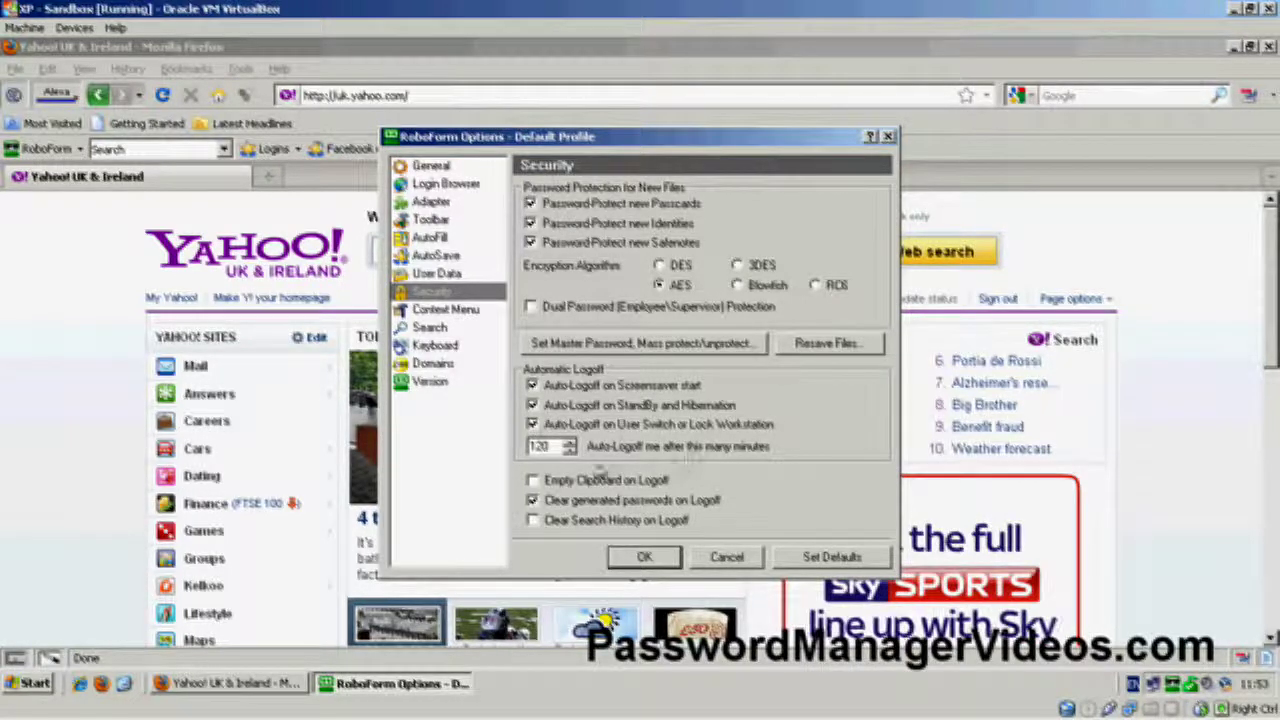
double_click(540, 446)
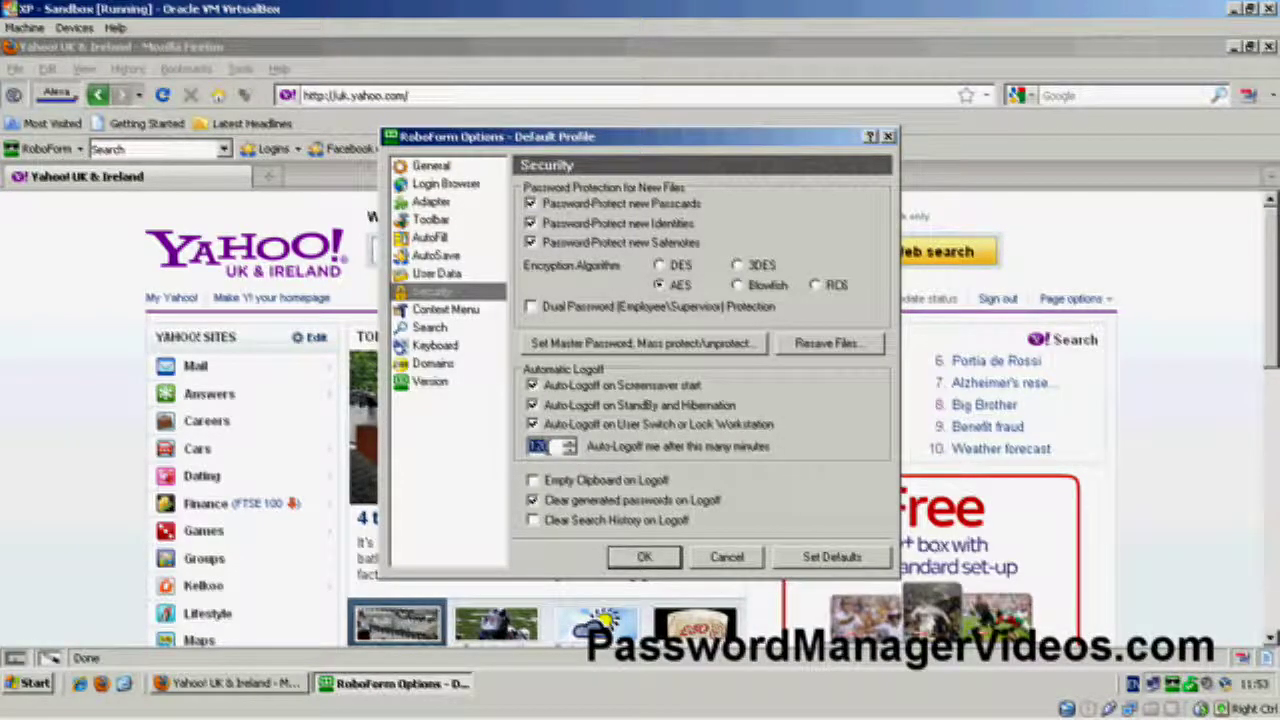
type("30")
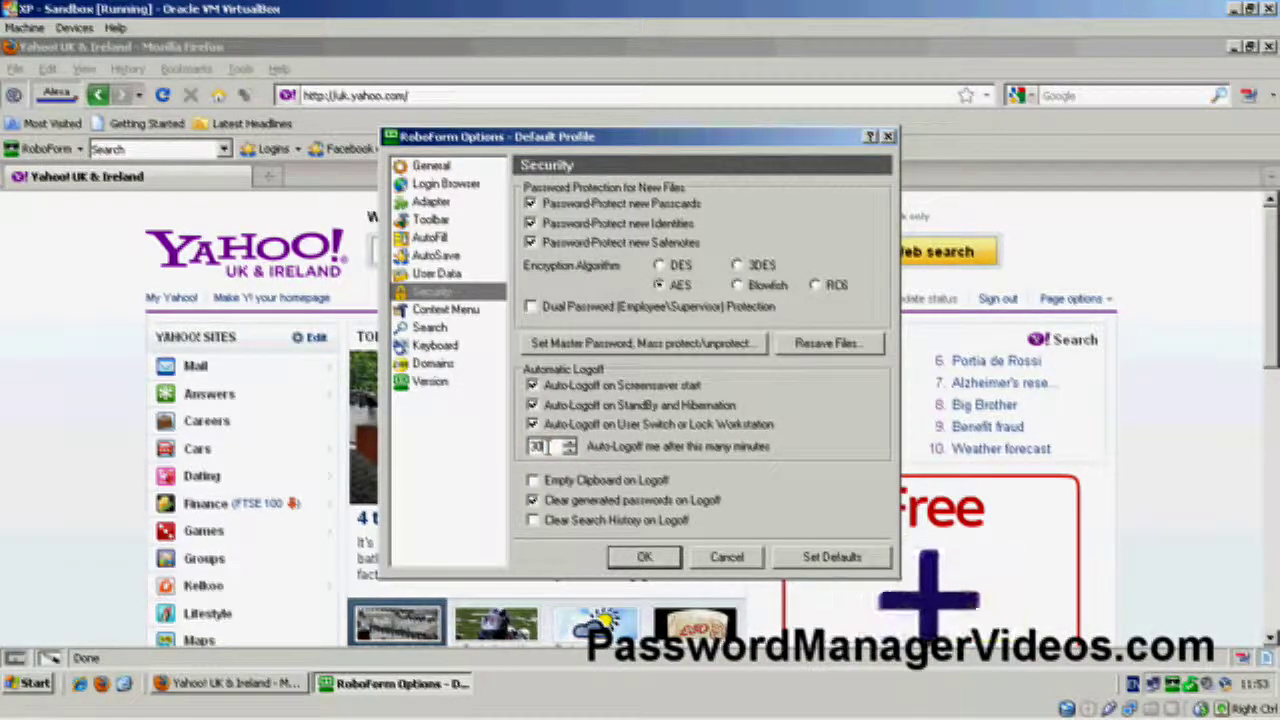
left_click(534, 521)
left_click(533, 520)
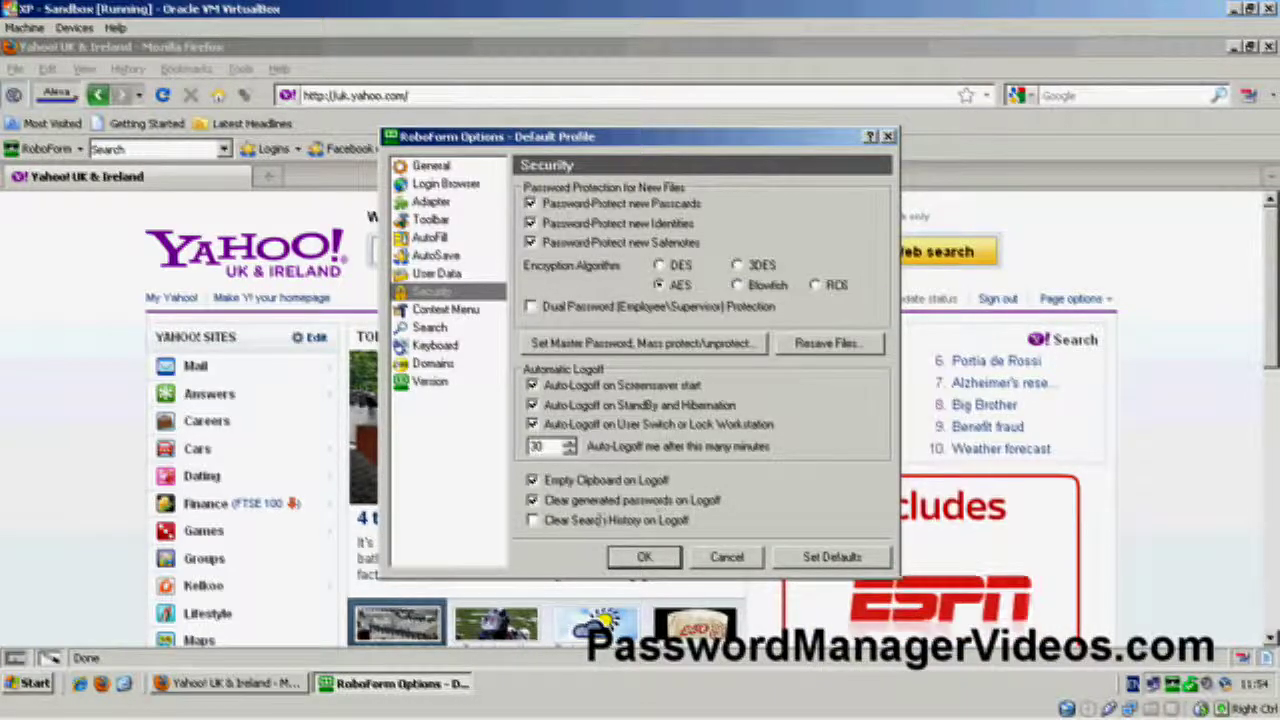
Step: Save the 30-minute auto-logoff and new-file protection settings, then reopen Options on the Security page to verify
left_click(645, 557)
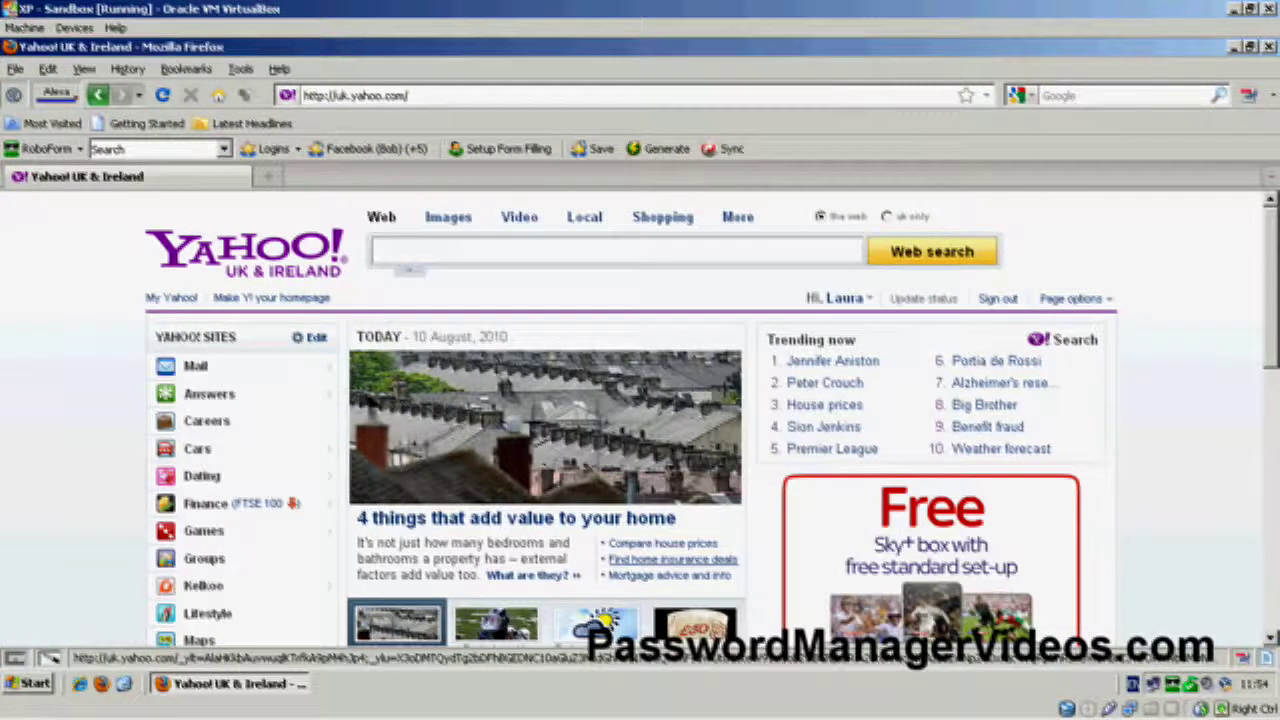
left_click(79, 151)
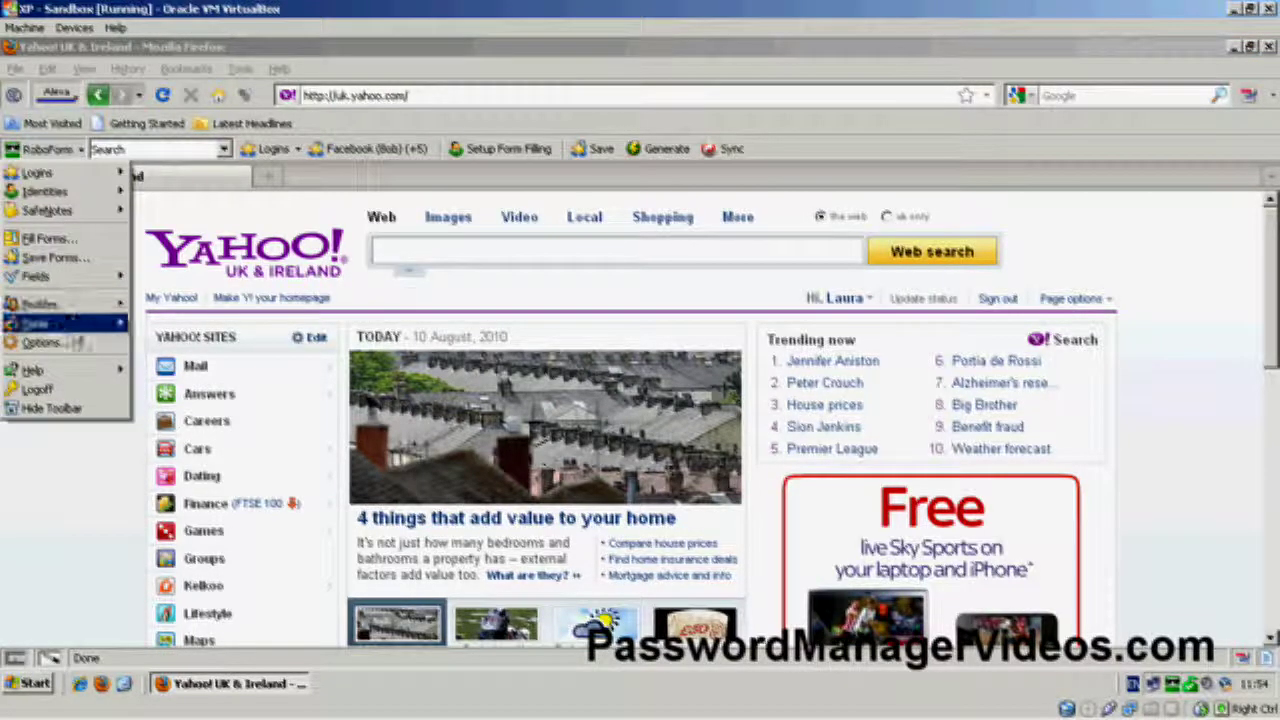
left_click(42, 343)
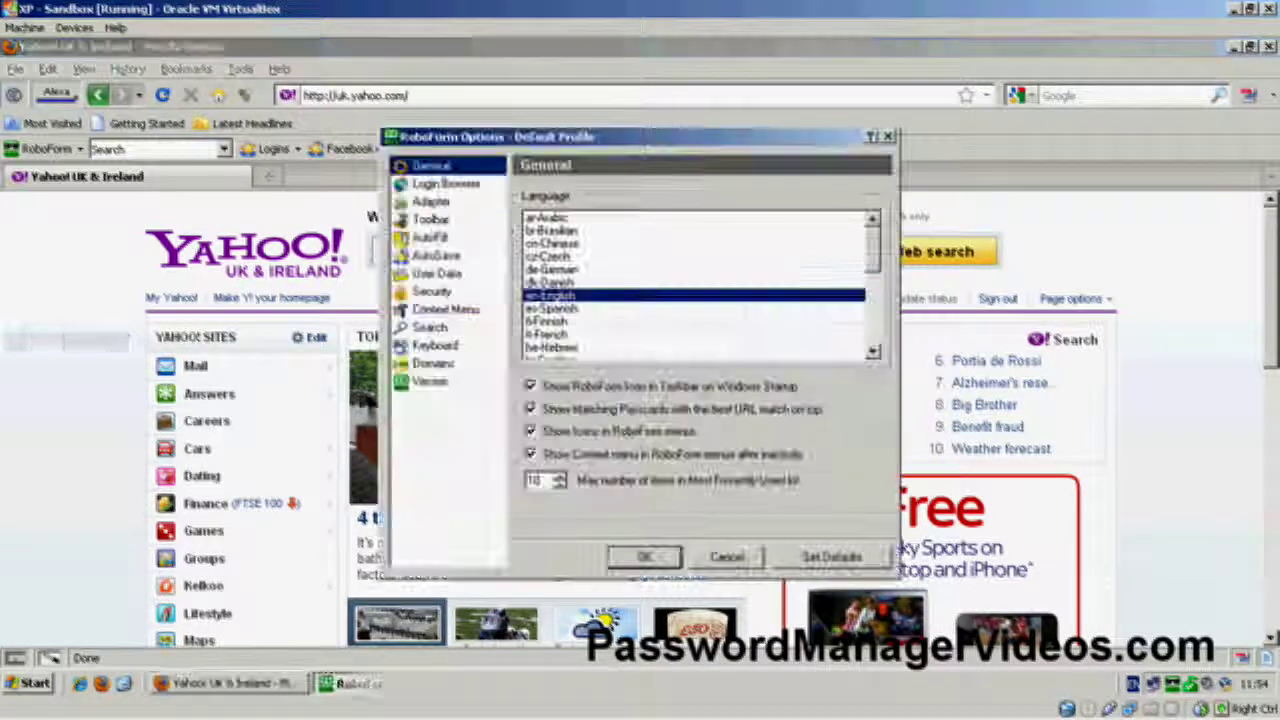
left_click(433, 292)
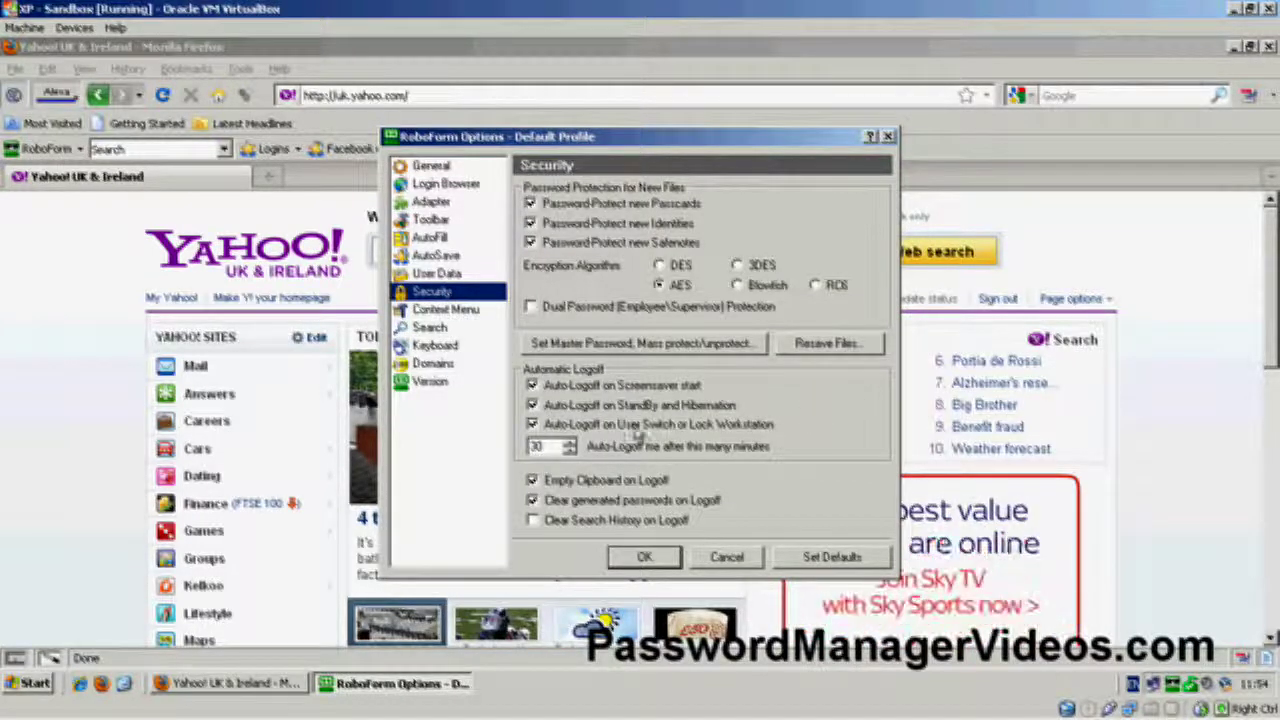
left_click(652, 345)
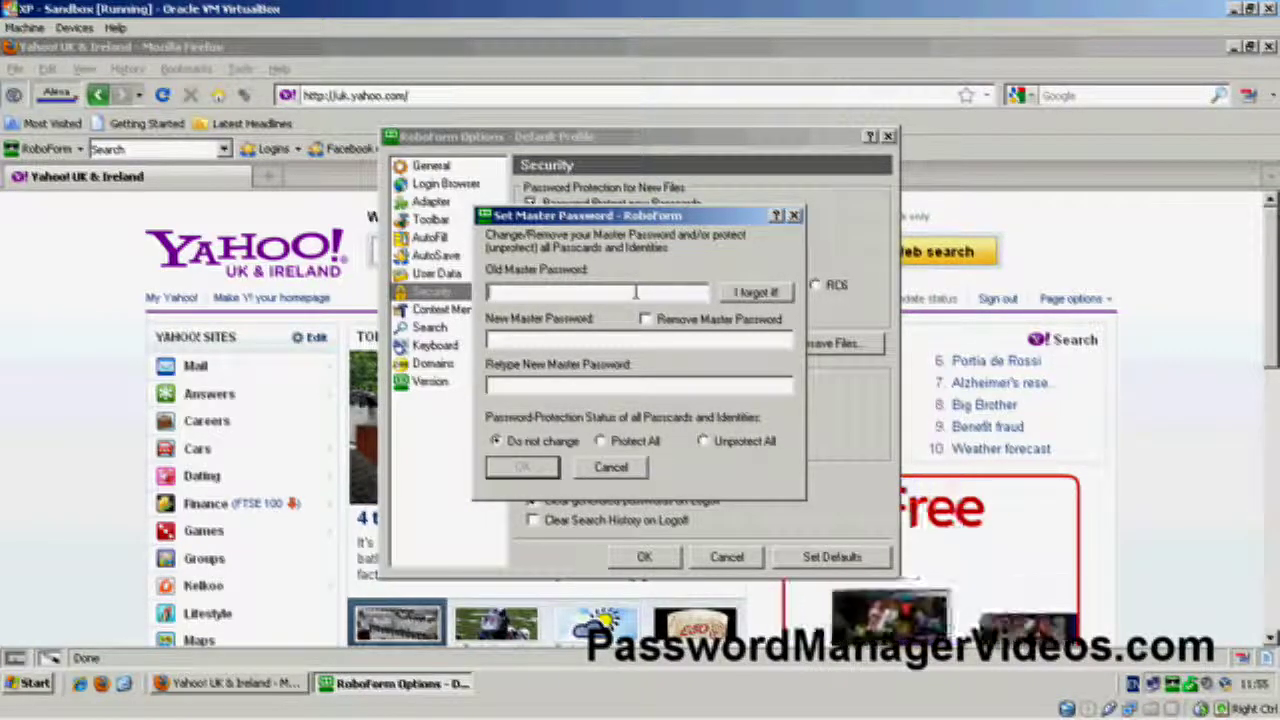
Step: Dismiss the master password window and the Options window without making changes
left_click(608, 466)
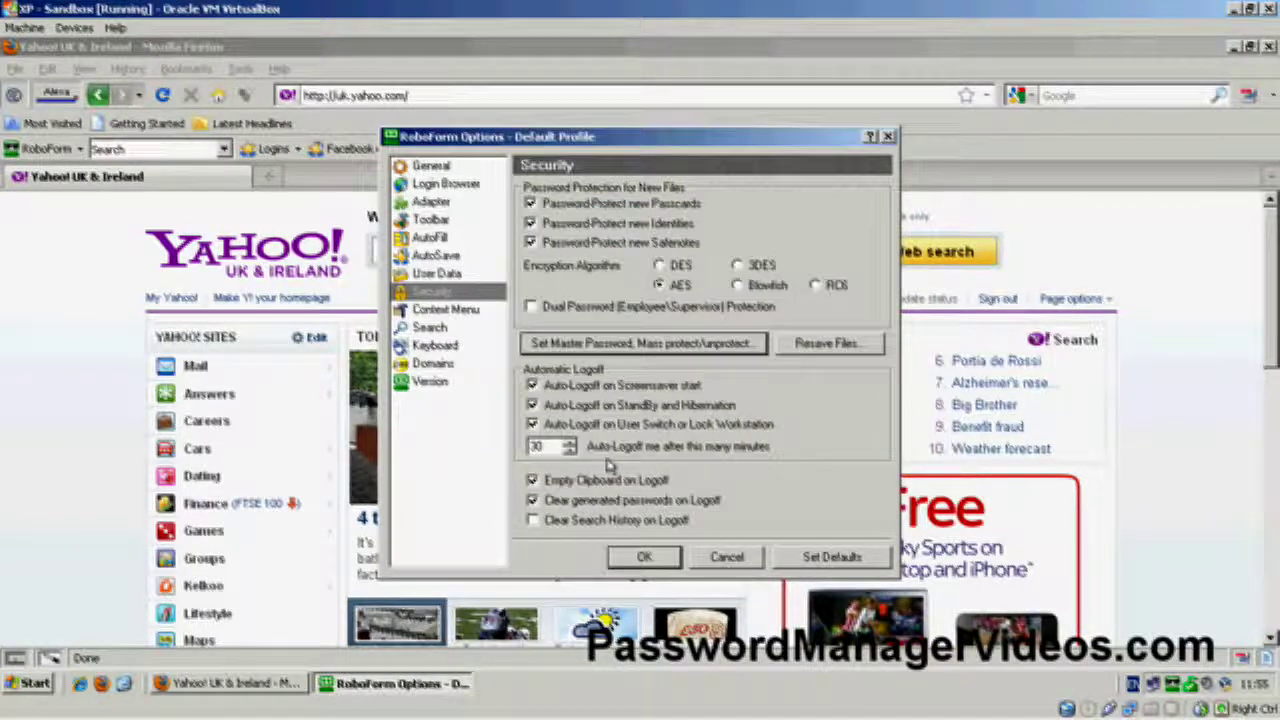
left_click(729, 558)
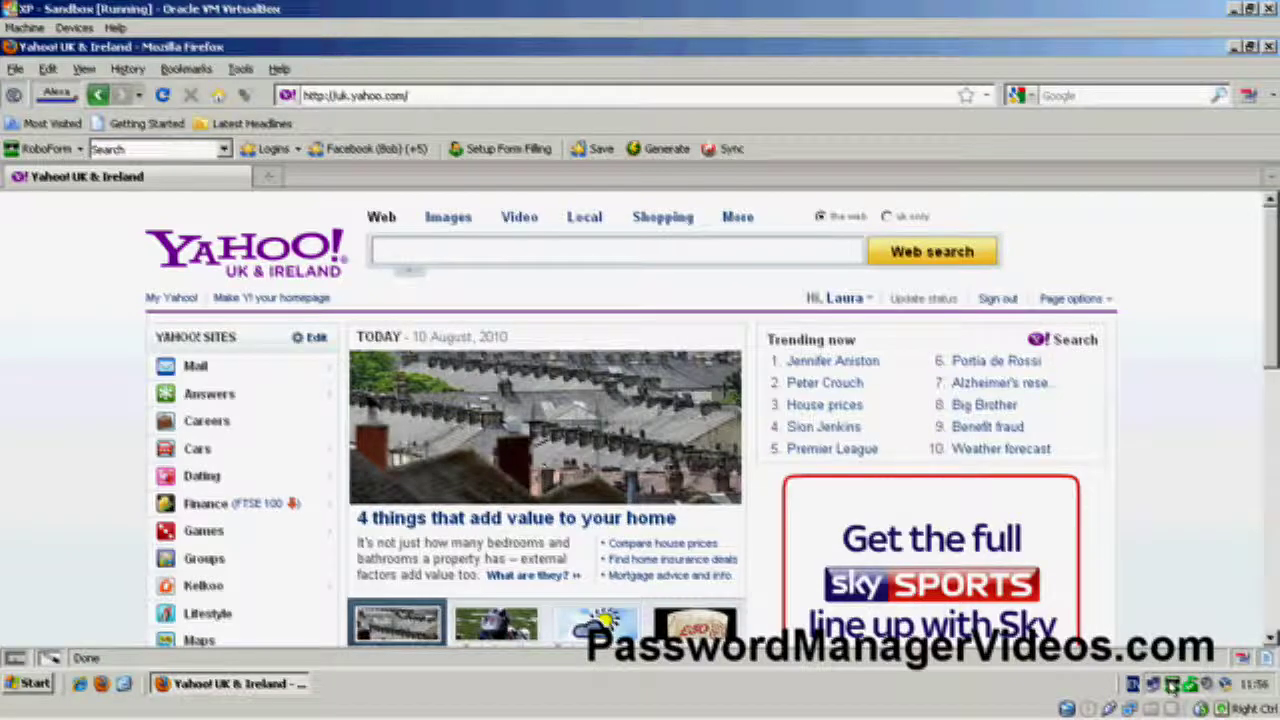
Step: Log off RoboForm from the tray menu and bring up the saved Logins list
left_click(1171, 686)
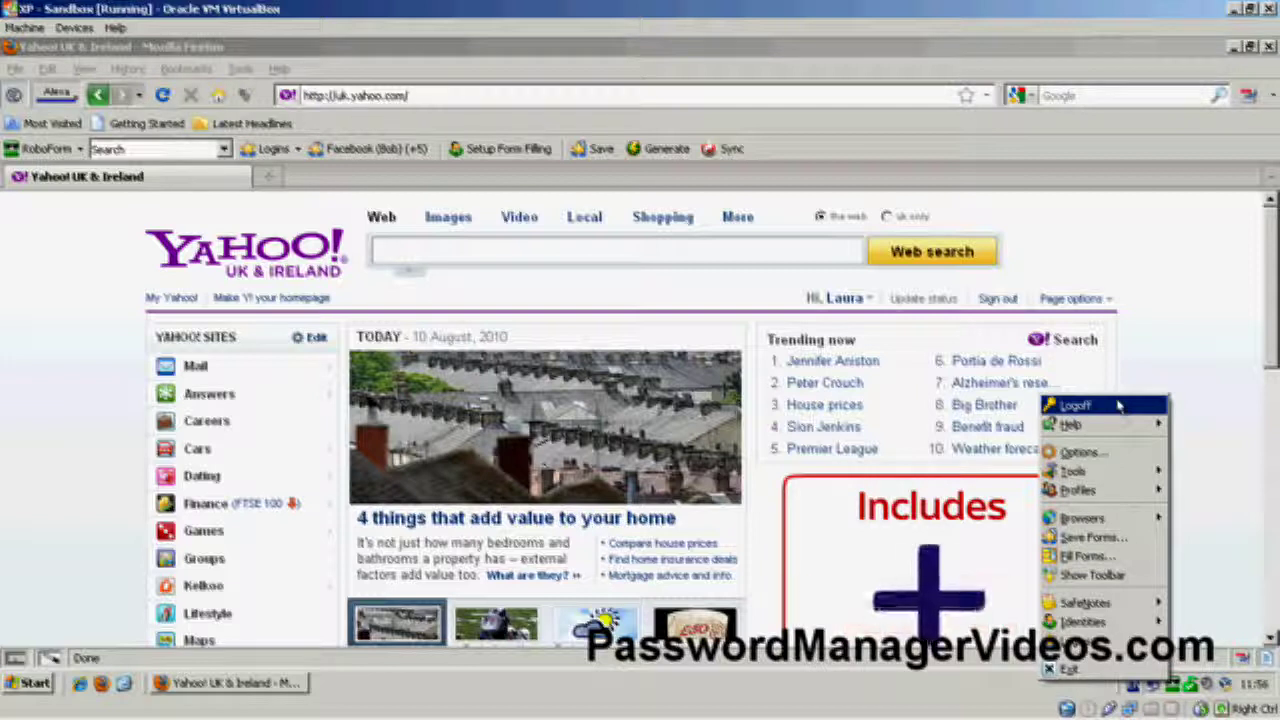
left_click(1119, 404)
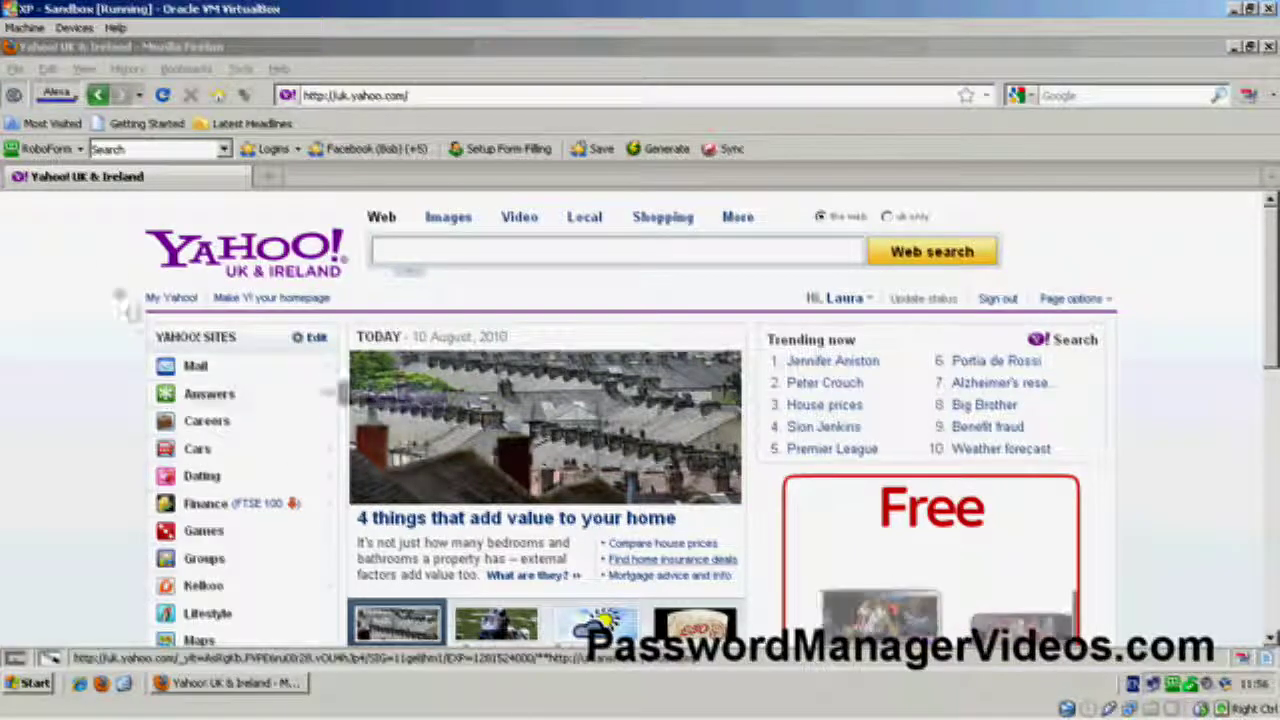
left_click(47, 148)
mouse_move(82, 173)
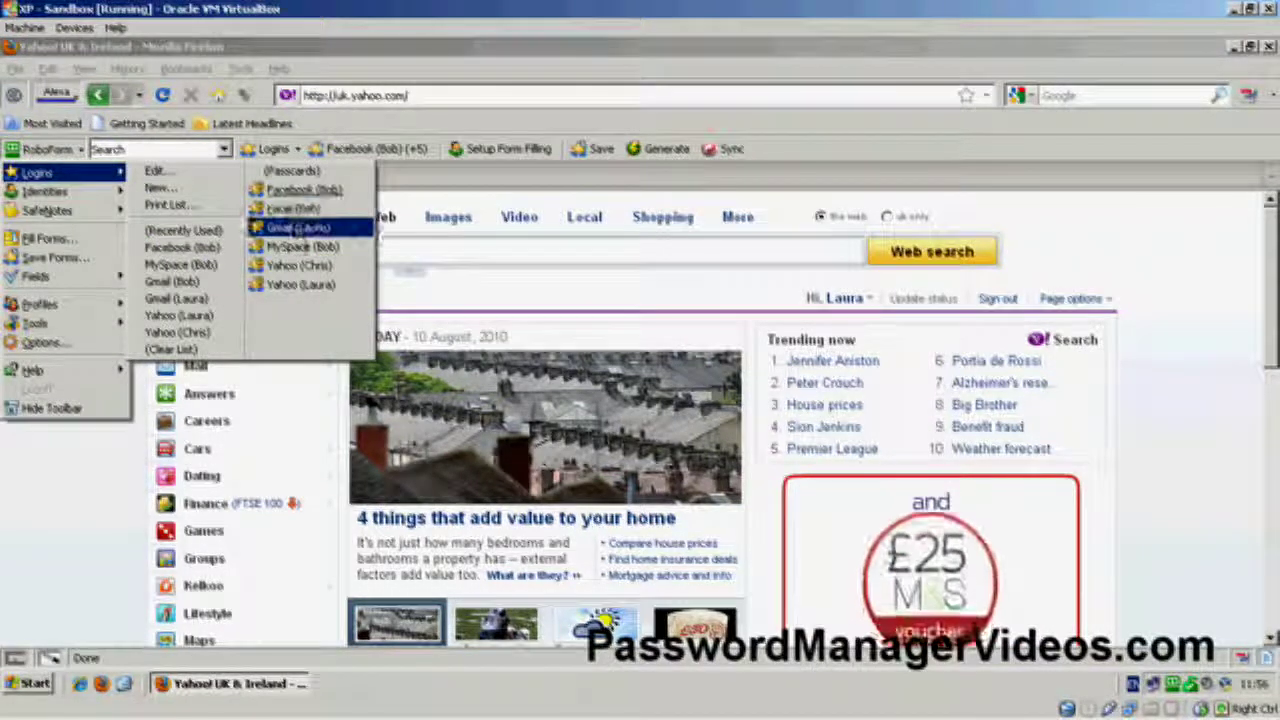
Step: Choose the protected Yahoo passcard so RoboForm prompts for the master password
left_click(300, 266)
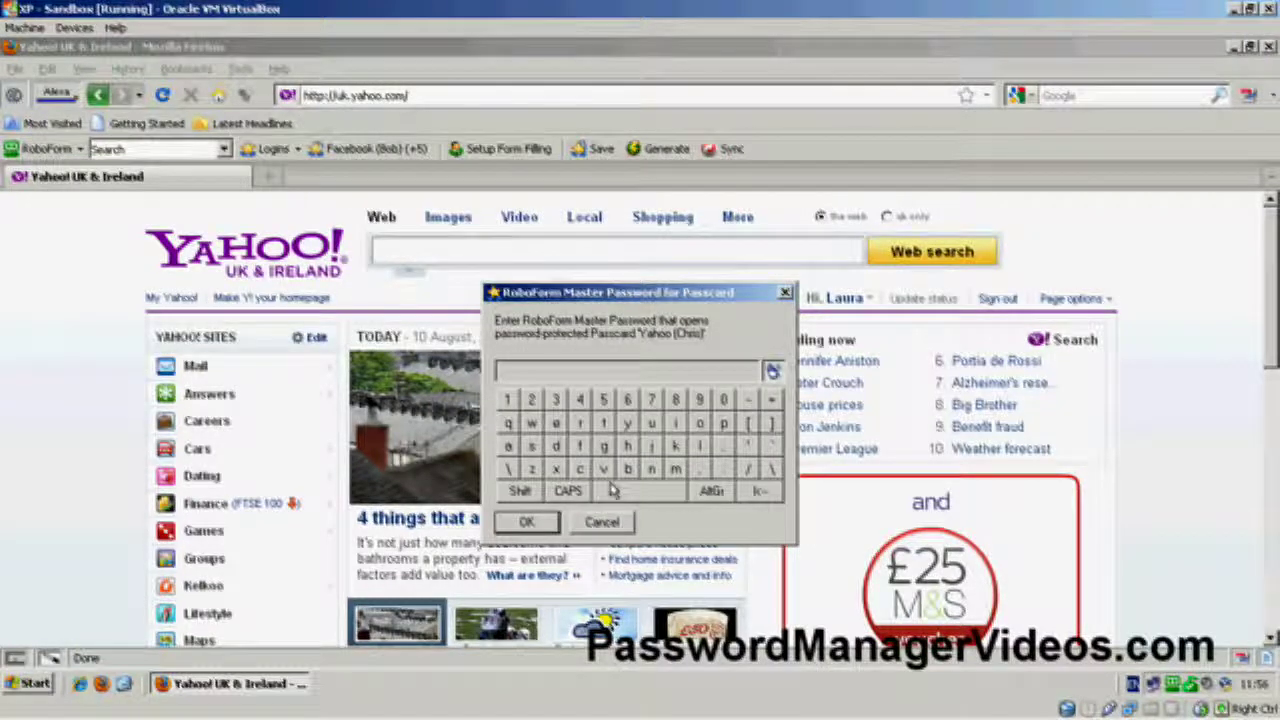